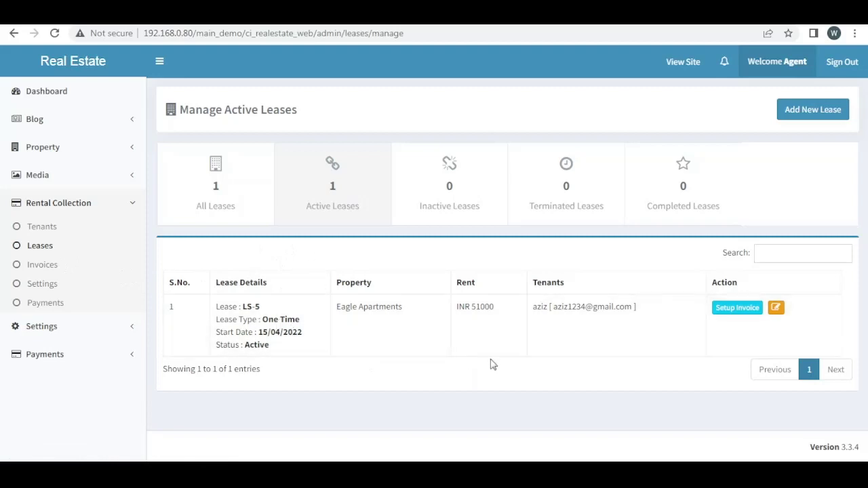
- Open the invoice setup for the active Eagle Apartments lease and look over its tenants, invoice items and finalize settings
click(724, 309)
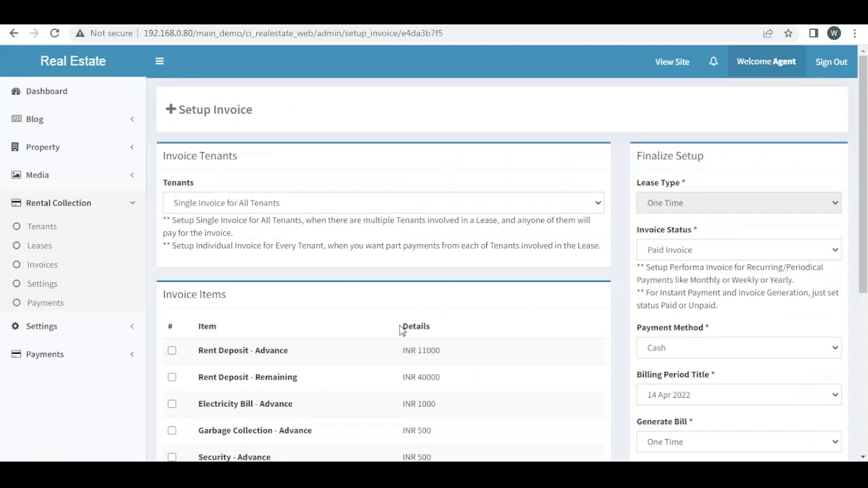
scroll(462, 197, down, 5)
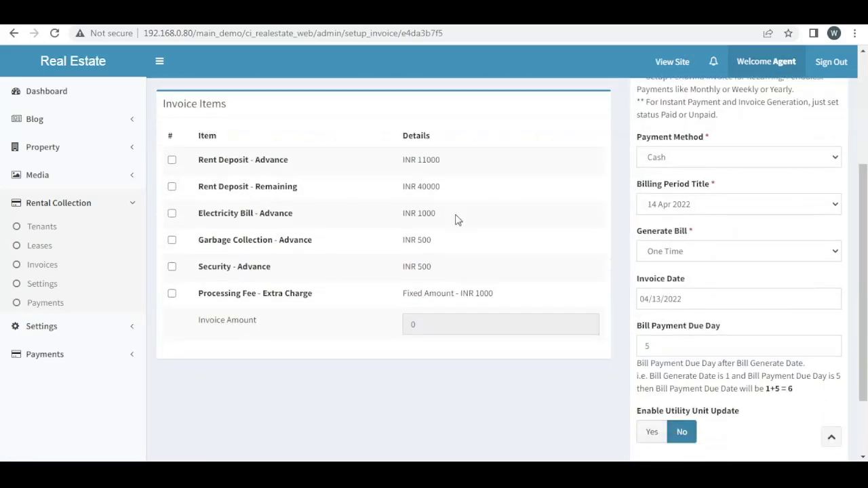
scroll(444, 227, up, 5)
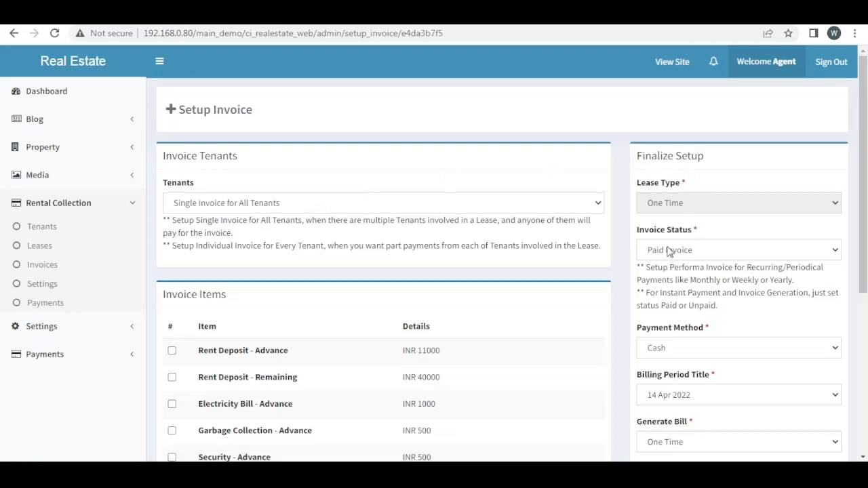
scroll(669, 234, down, 2)
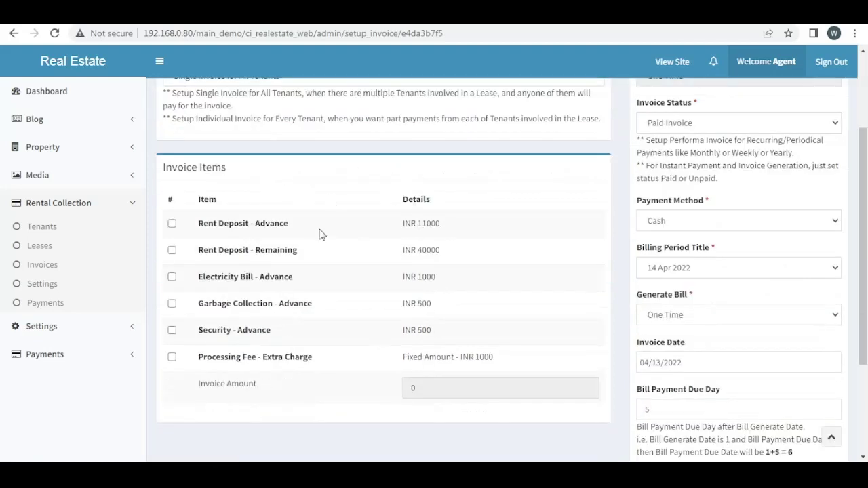
scroll(359, 210, up, 2)
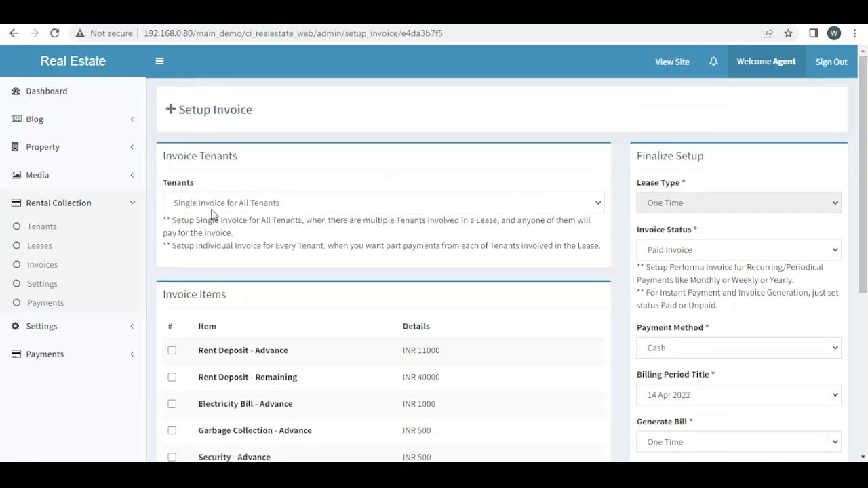
- Examine the tenant invoicing options and their explanatory notes, keeping Single Invoice for All Tenants
click(259, 206)
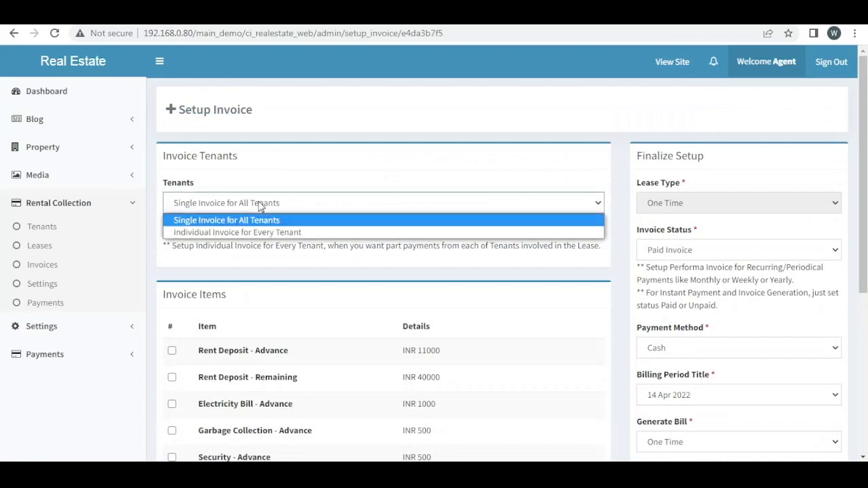
click(259, 206)
click(260, 206)
click(259, 206)
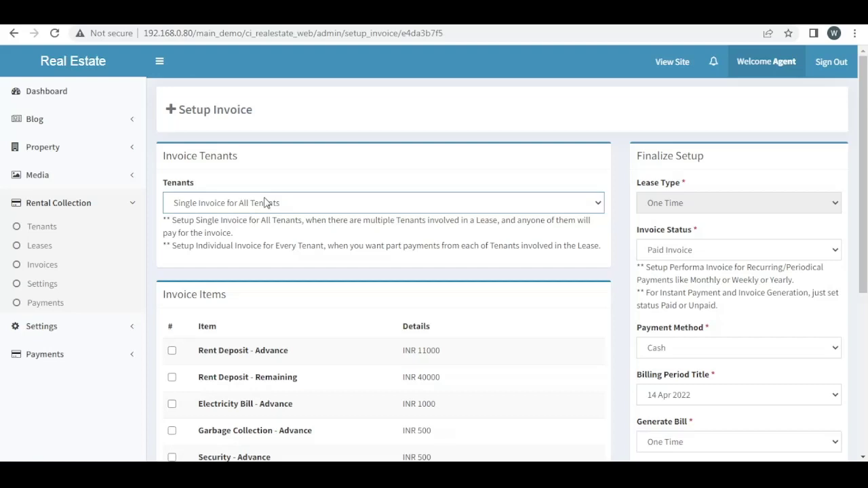
click(266, 203)
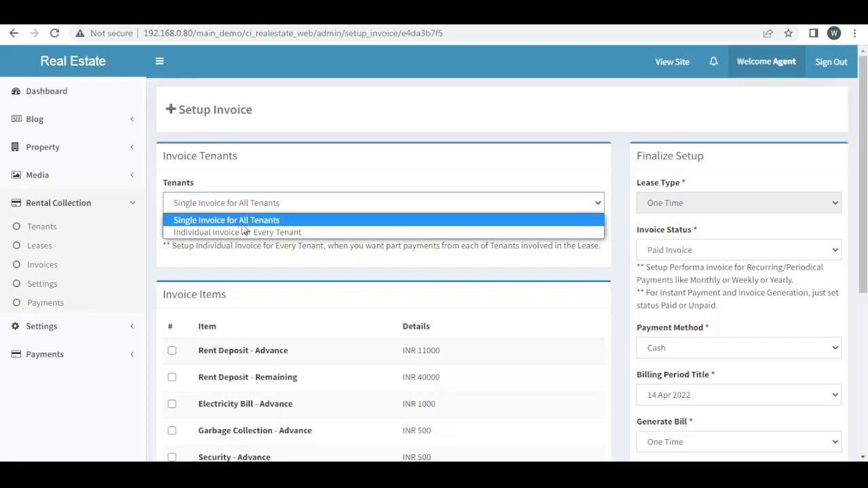
click(265, 187)
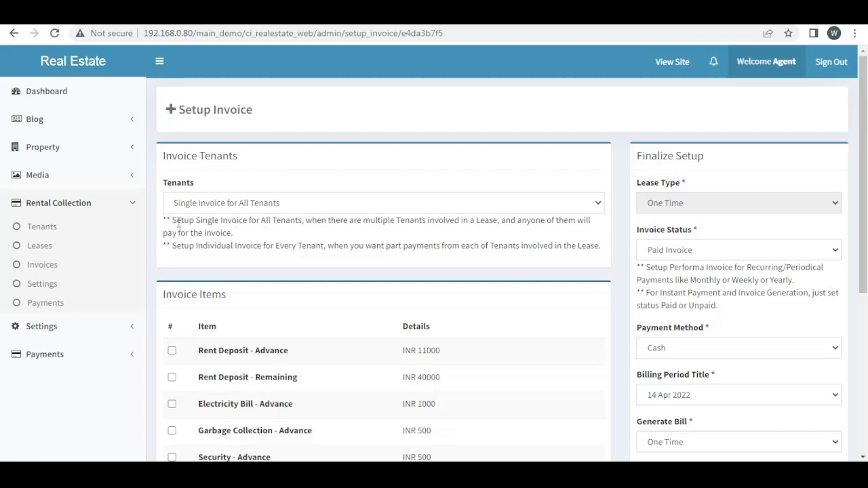
drag(177, 222, 253, 245)
click(287, 229)
- Choose Paid Invoice as the invoice status and keep Cash as the payment method
scroll(620, 237, down, 1)
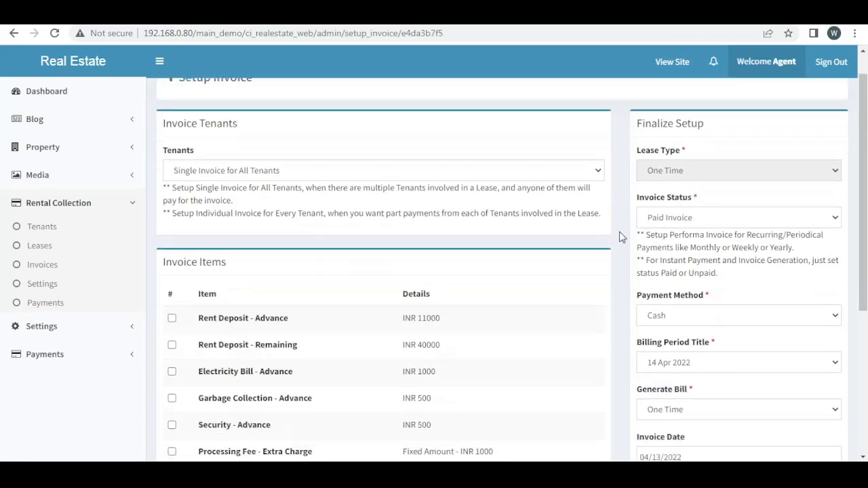
click(685, 196)
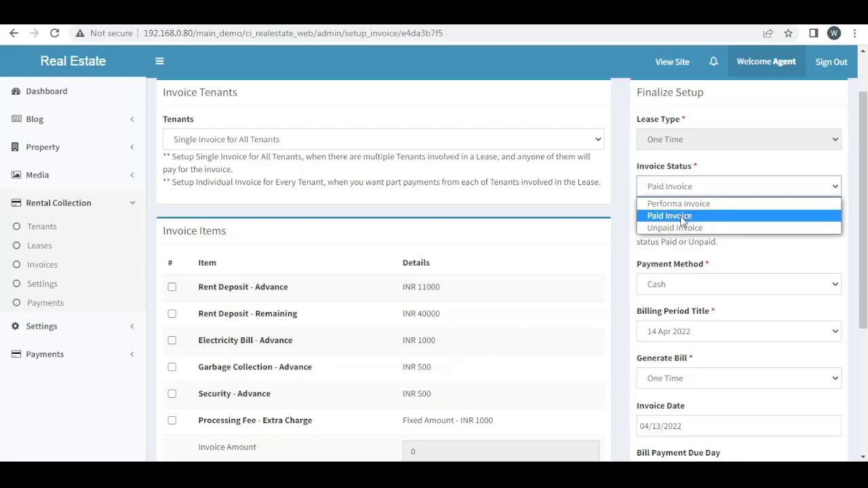
click(680, 217)
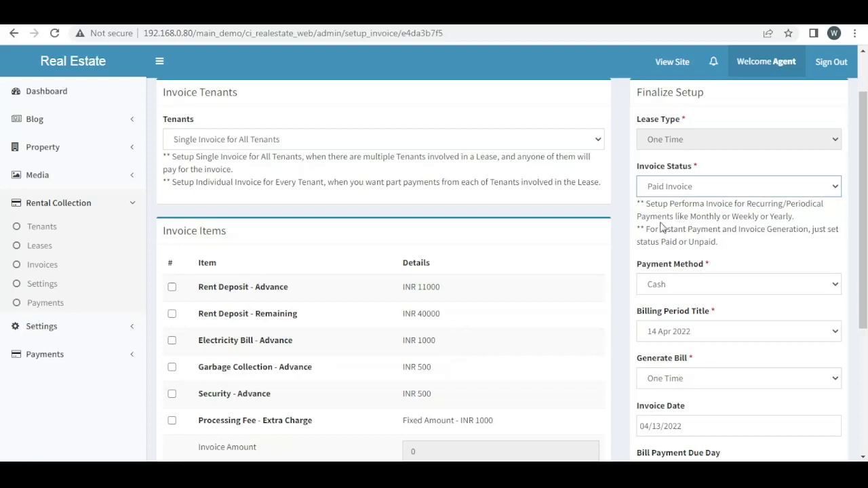
scroll(658, 226, down, 1)
click(676, 222)
click(676, 234)
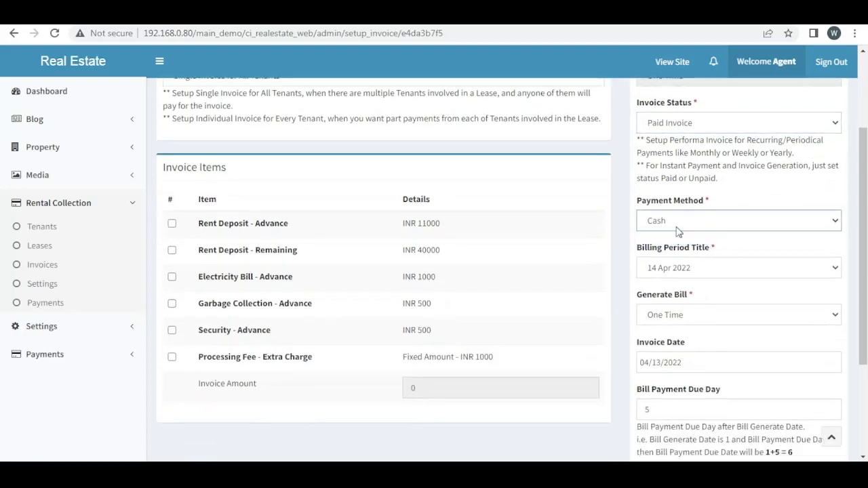
- Choose 14 Apr 2022 as the billing period title and keep bill generation at One Time
click(702, 267)
click(704, 268)
click(703, 269)
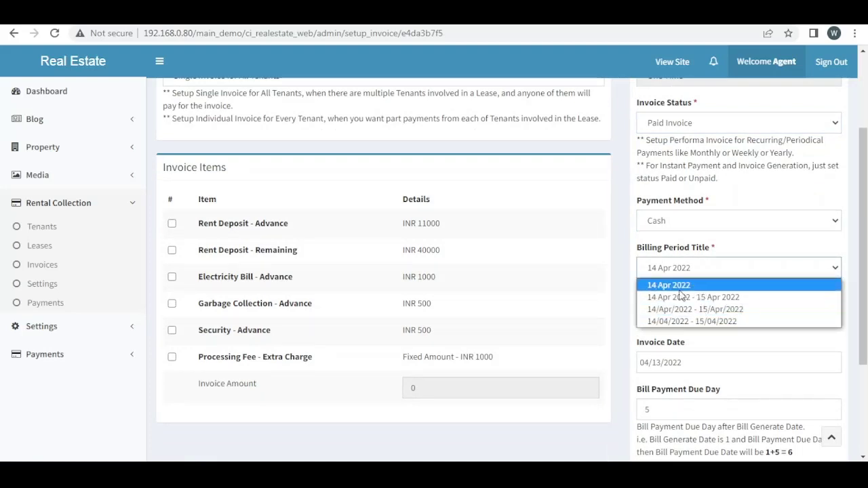
click(683, 285)
click(691, 314)
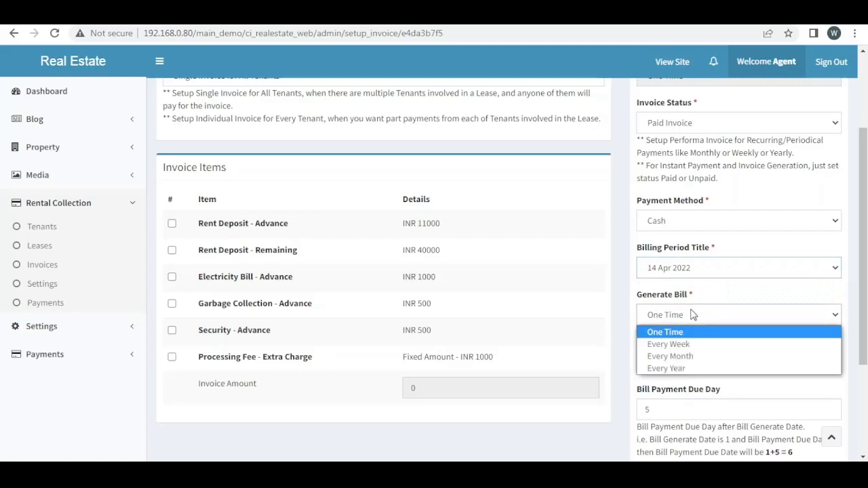
click(688, 309)
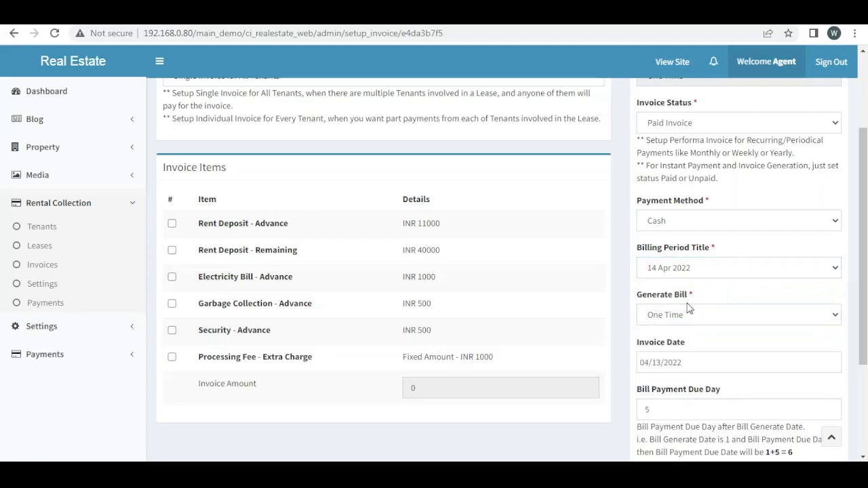
click(688, 309)
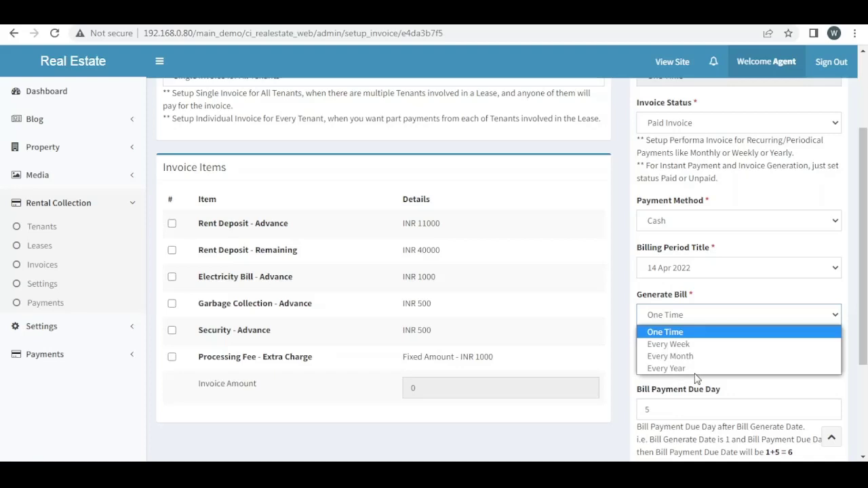
click(727, 316)
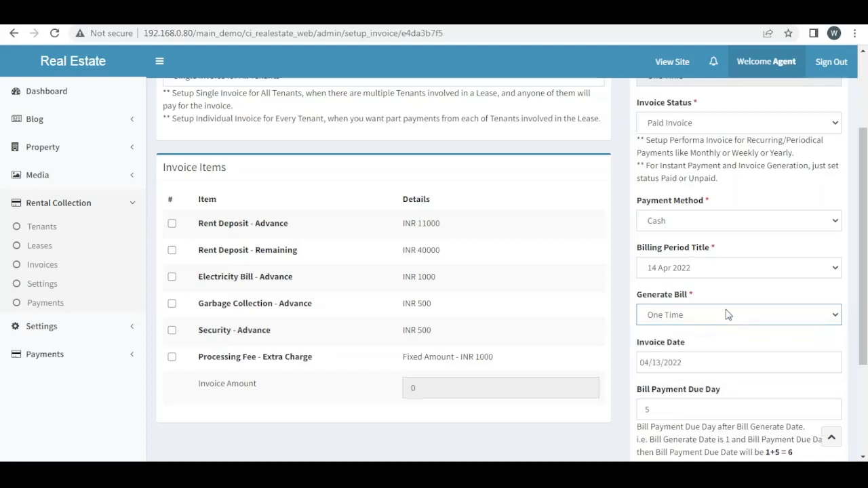
- Set the invoice date to 04/13/2022 and check the bill payment due day and utility unit update settings
scroll(549, 308, down, 1)
click(705, 298)
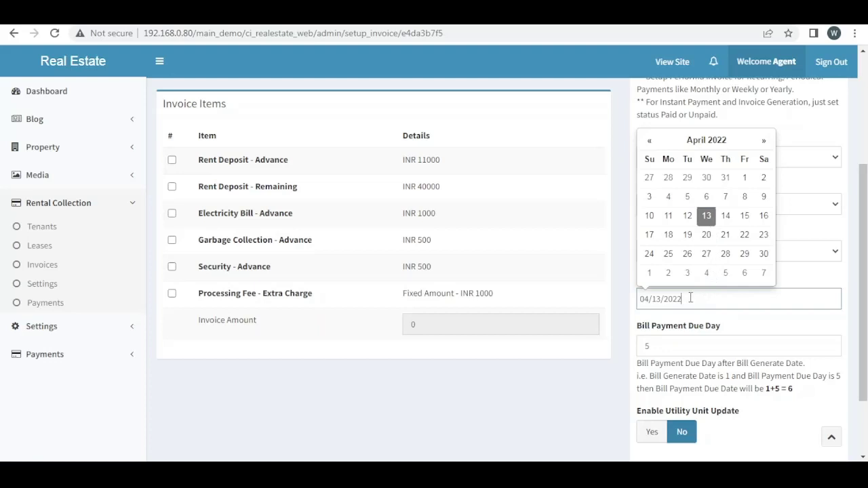
click(708, 224)
click(692, 300)
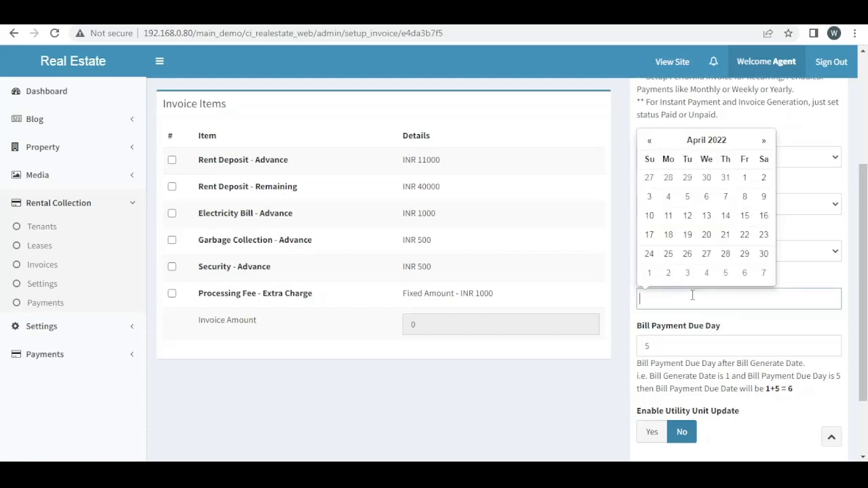
click(707, 215)
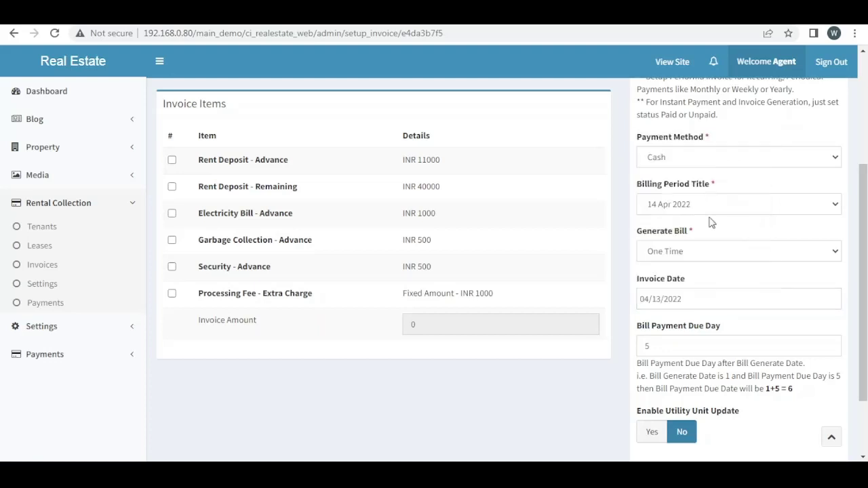
click(689, 343)
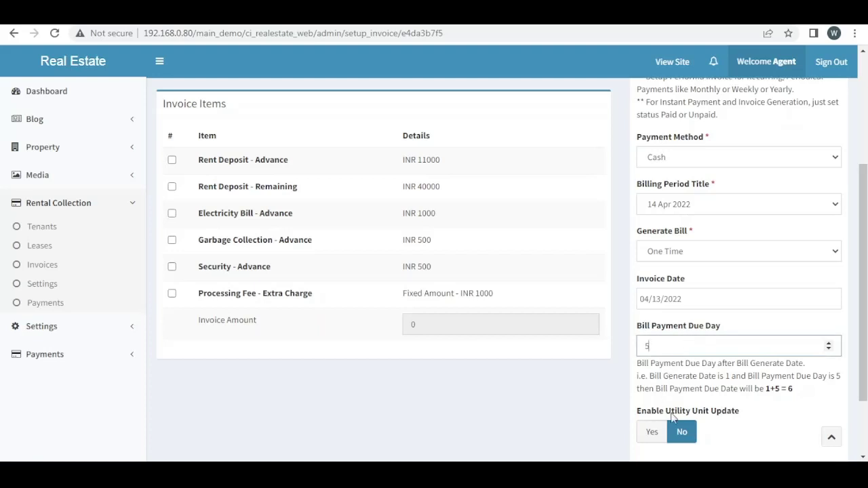
scroll(668, 434, down, 2)
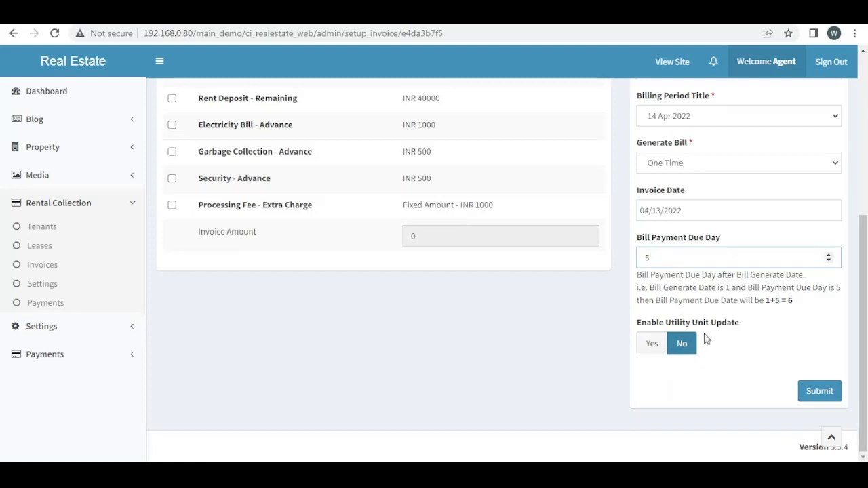
- Include the advance rent deposit, electricity bill, garbage collection and security items plus the Processing Fee extra charge, and submit the invoice setup
scroll(678, 319, up, 2)
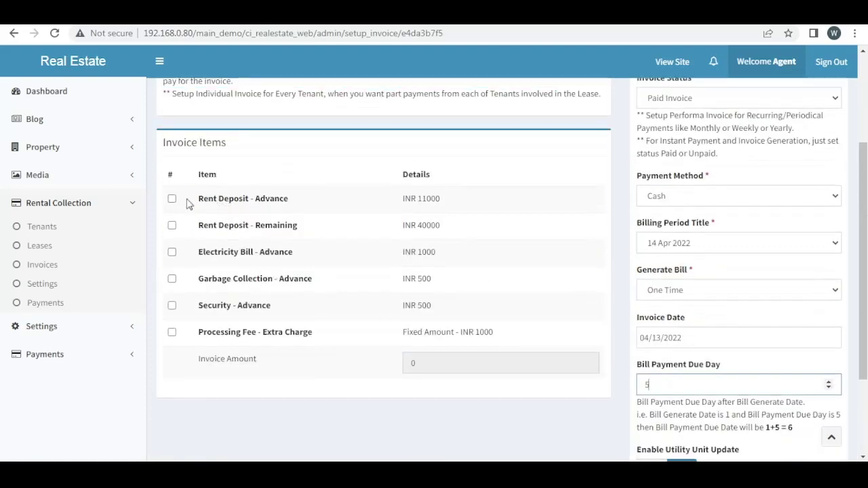
click(224, 202)
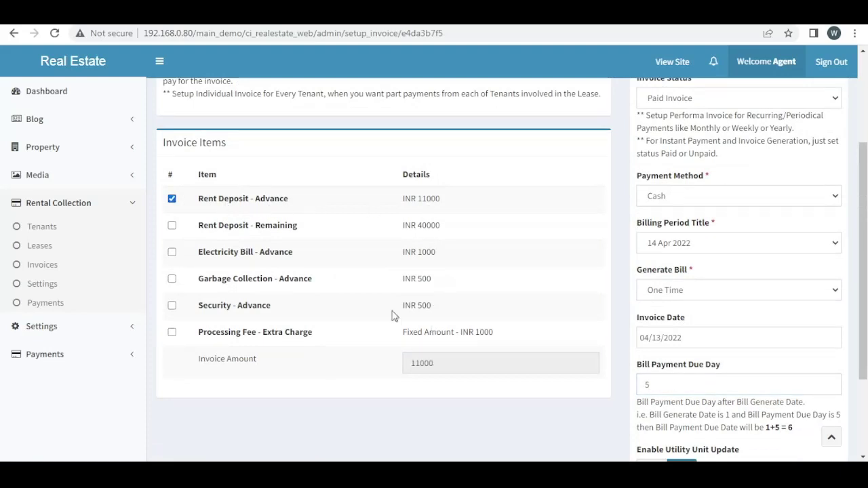
click(246, 254)
click(254, 282)
click(245, 310)
click(248, 336)
scroll(447, 364, down, 3)
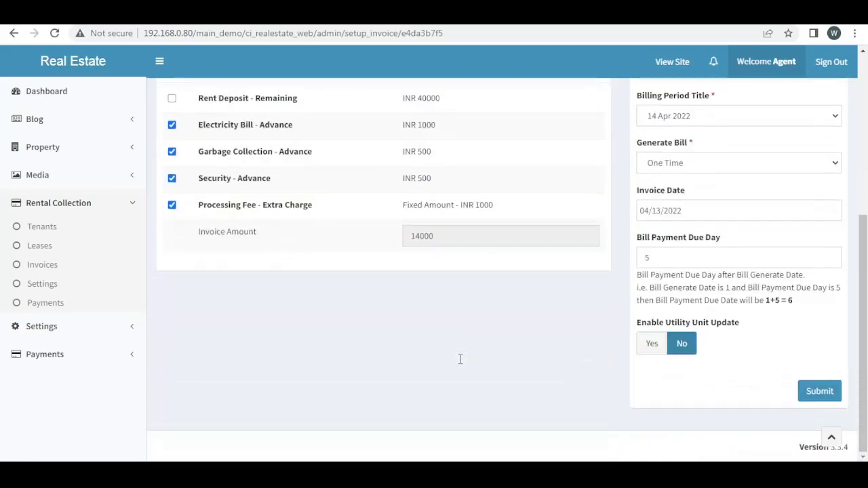
click(819, 391)
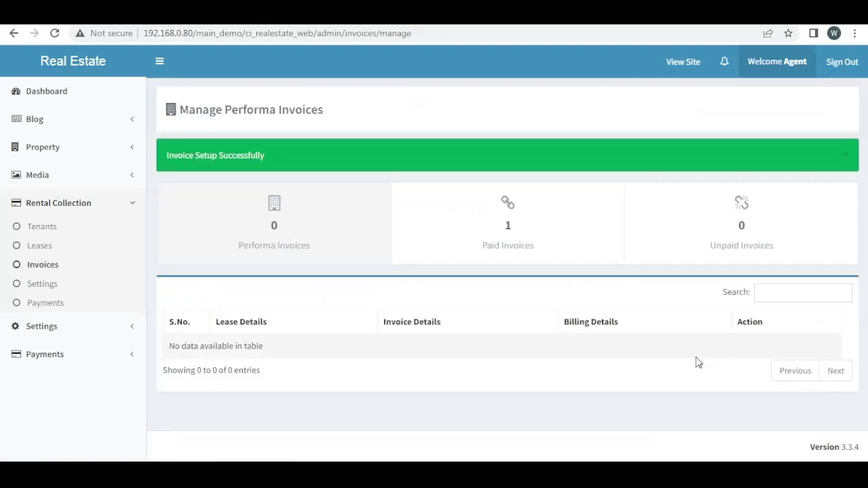
- Check the list of paid invoices and the completed rental collection payments for the new invoice
click(502, 235)
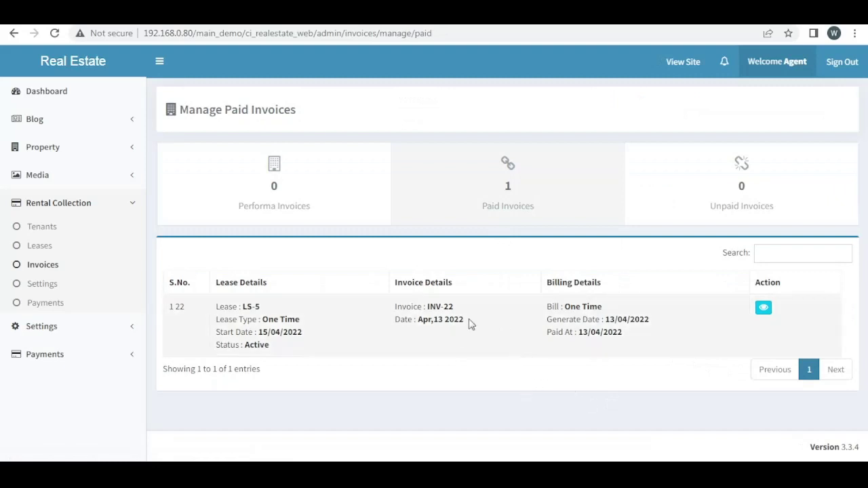
click(43, 303)
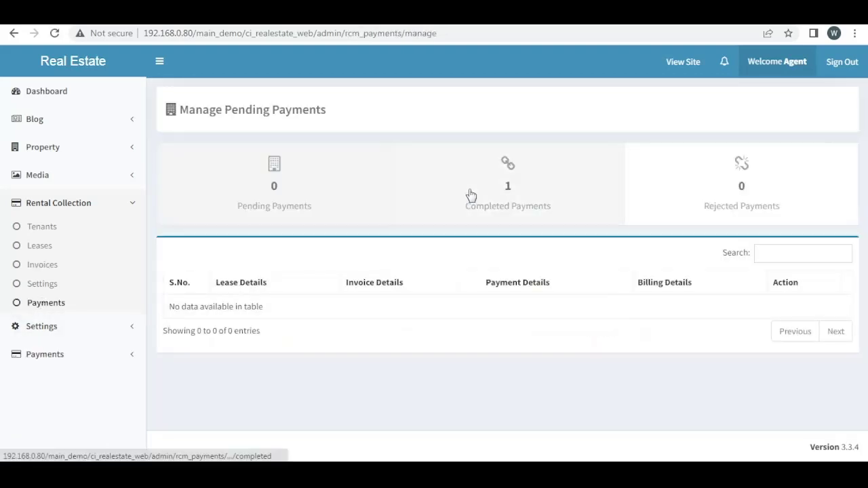
click(470, 195)
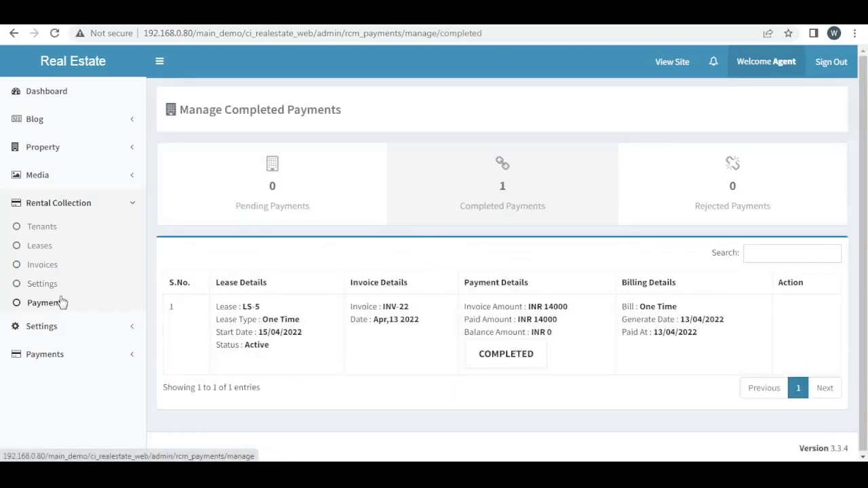
- Return to the paid invoices and view the document of the newly created one-time invoice
click(55, 270)
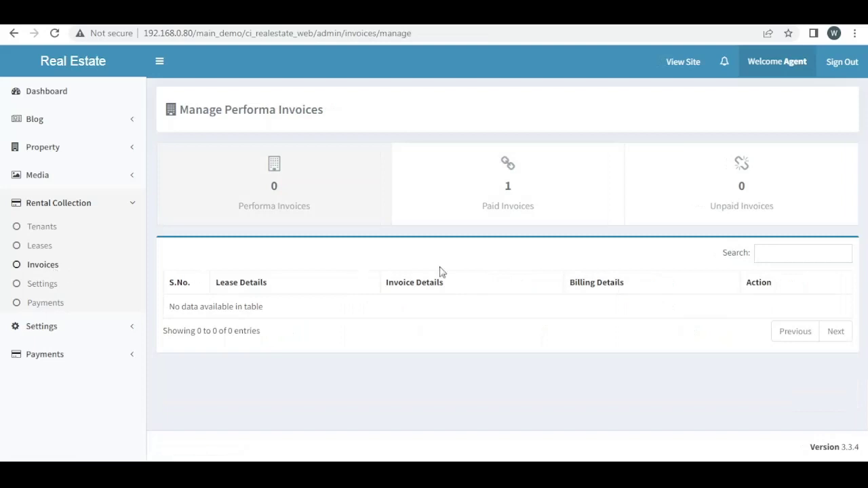
click(503, 207)
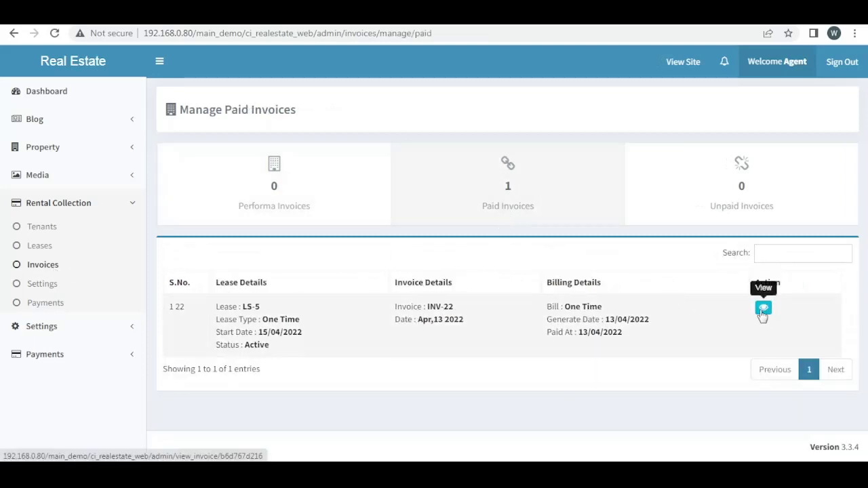
click(763, 309)
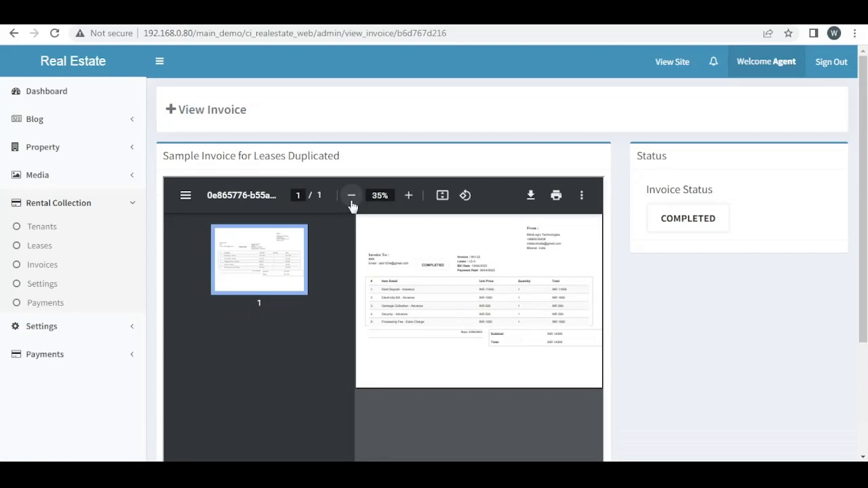
- Rotate the invoice PDF preview counterclockwise by three quarter turns
click(464, 196)
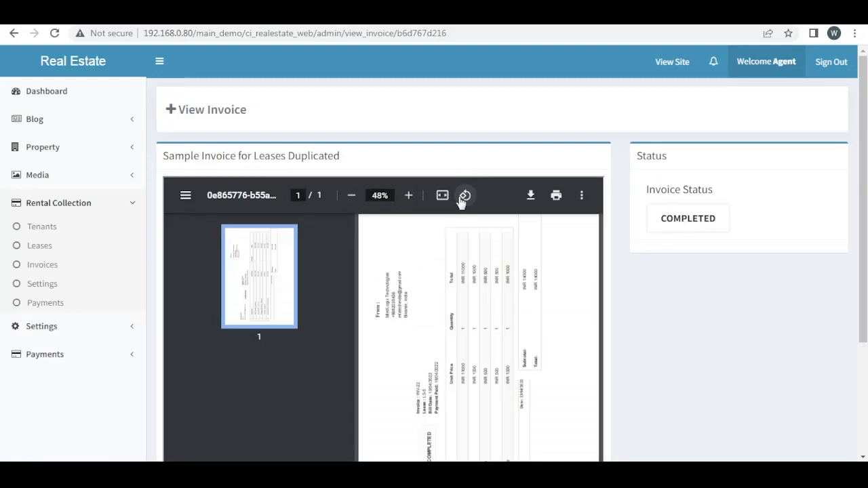
click(461, 199)
click(461, 198)
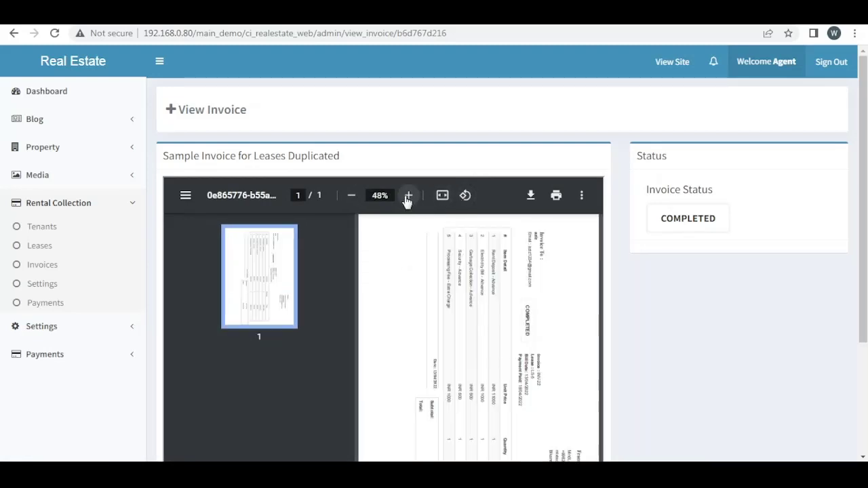
- Turn the invoice PDF preview upright and enlarge it to 75% with the page thumbnails hidden
click(407, 198)
click(464, 196)
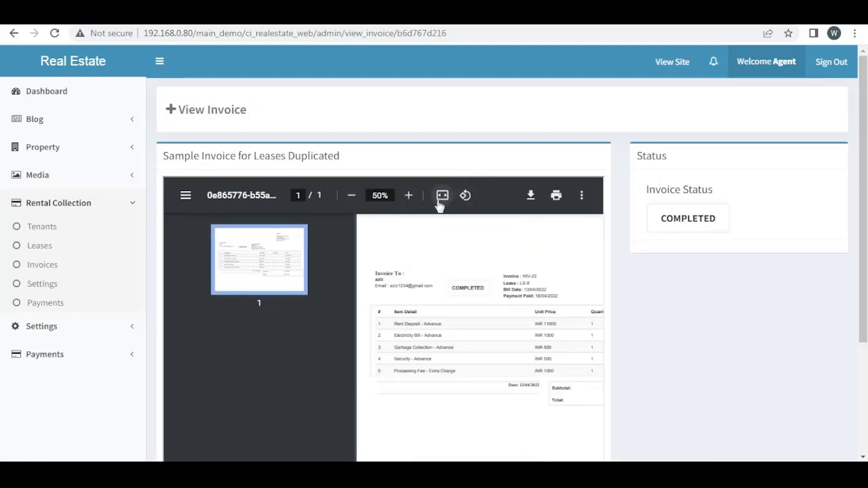
click(409, 198)
click(408, 198)
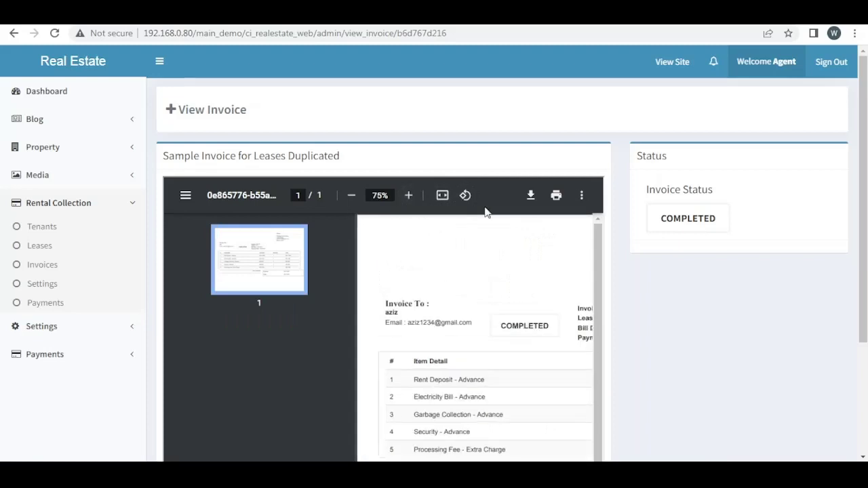
click(188, 198)
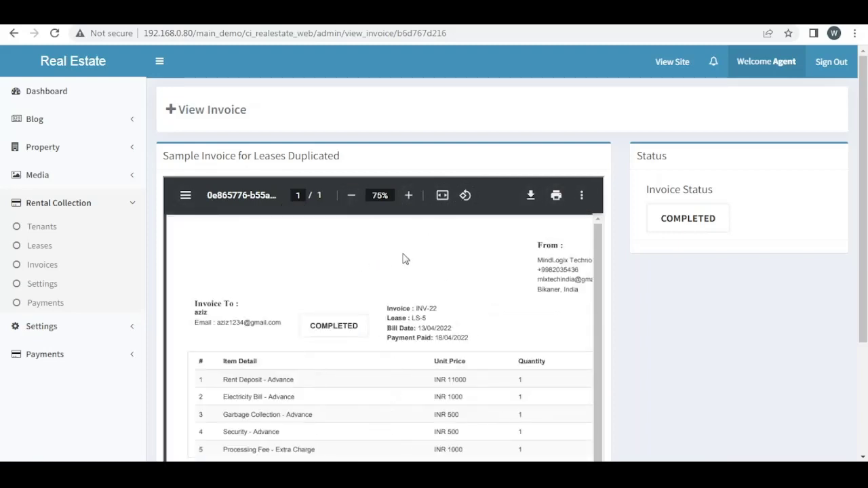
- Reduce the invoice preview to 67% and examine its billing details, item lines, subtotal and total
scroll(576, 292, down, 2)
scroll(682, 320, down, 3)
scroll(478, 273, up, 4)
click(354, 198)
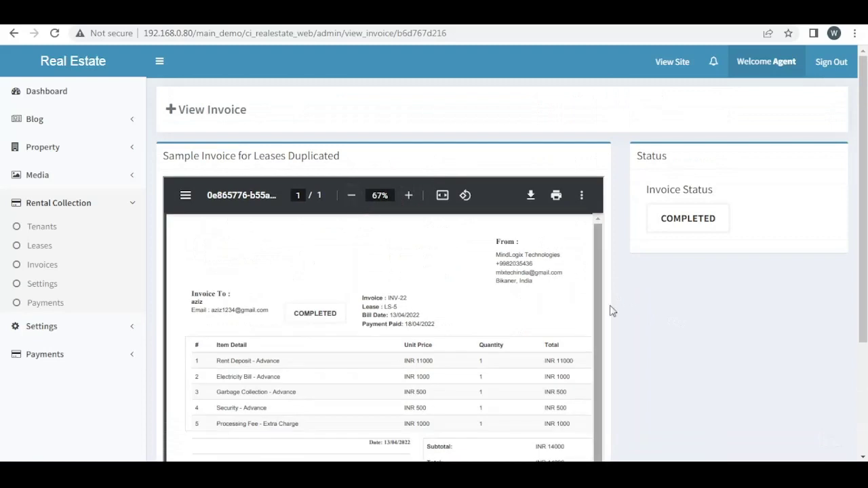
scroll(631, 319, down, 2)
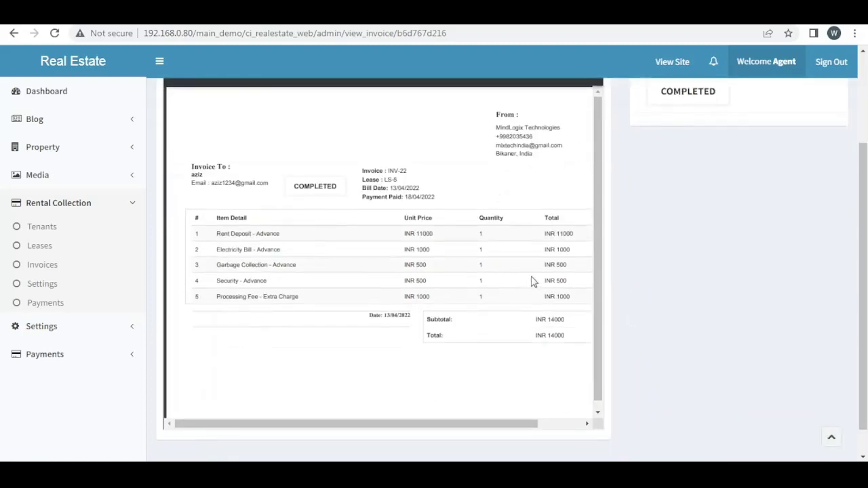
scroll(508, 312, down, 1)
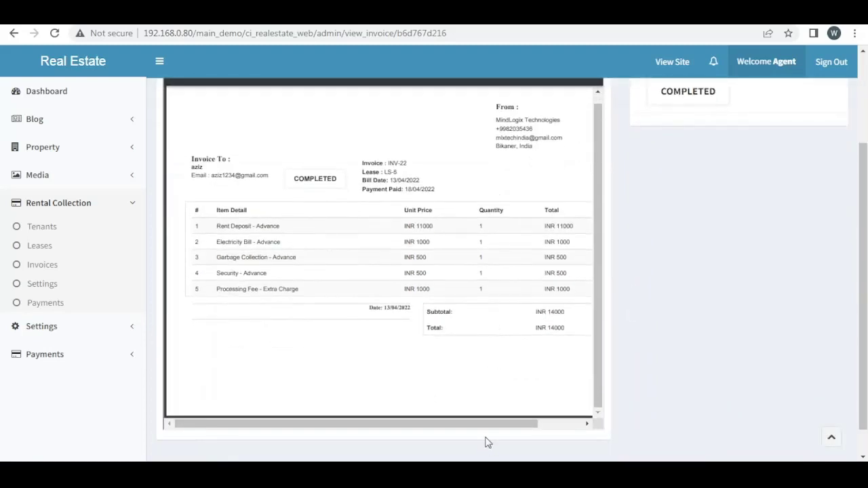
mouse_move(493, 426)
mouse_down()
mouse_move(588, 430)
mouse_move(483, 421)
mouse_up()
scroll(441, 360, up, 1)
scroll(789, 332, up, 1)
scroll(789, 333, up, 1)
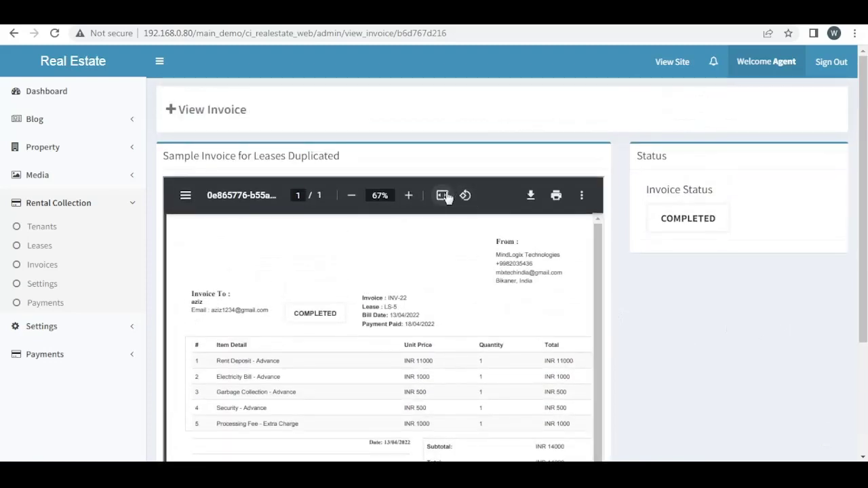
- Download the invoice PDF, trying Local Disk (C:) first and saving it to Local Disk (E:) instead
click(529, 203)
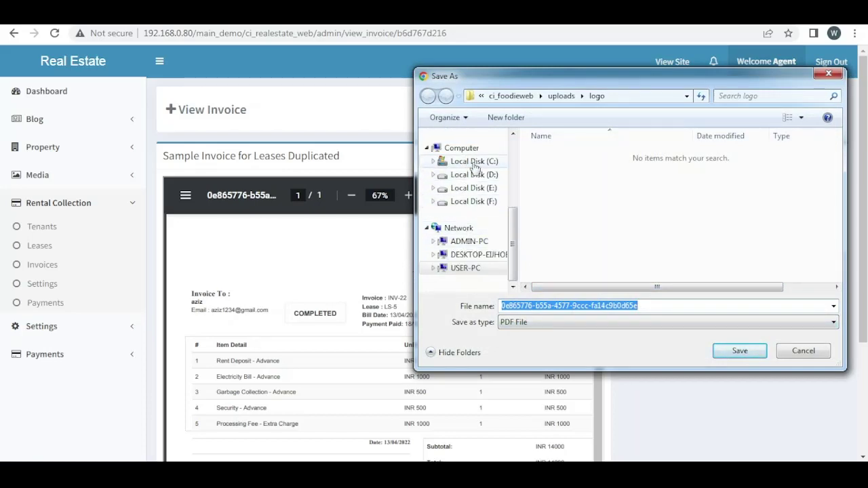
click(477, 178)
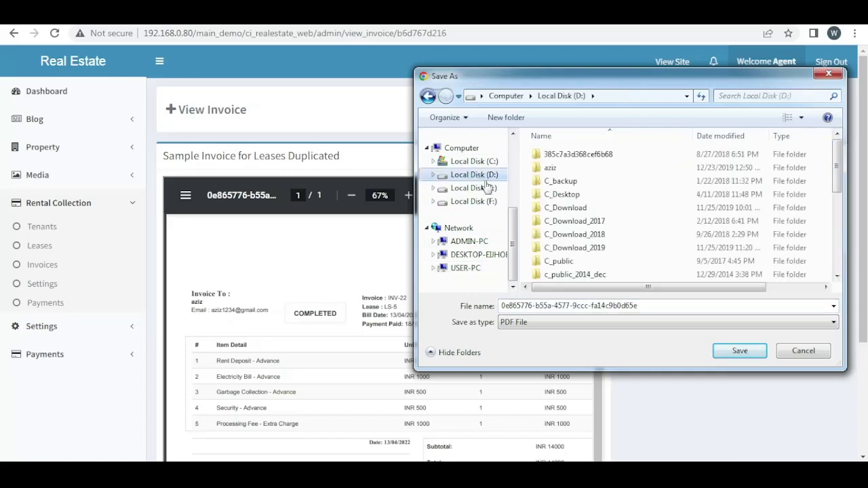
click(477, 166)
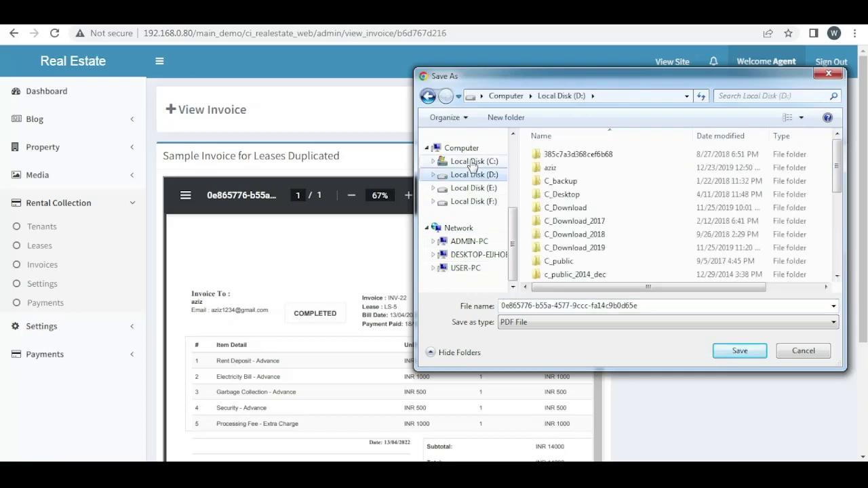
click(724, 356)
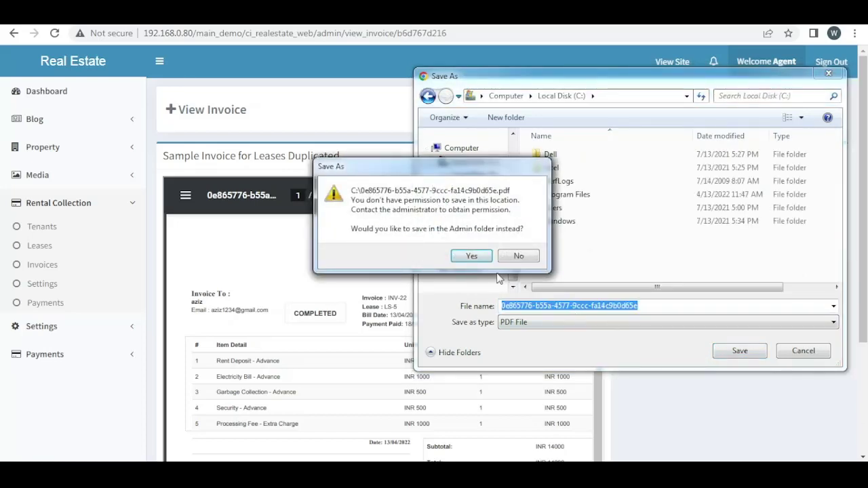
click(519, 257)
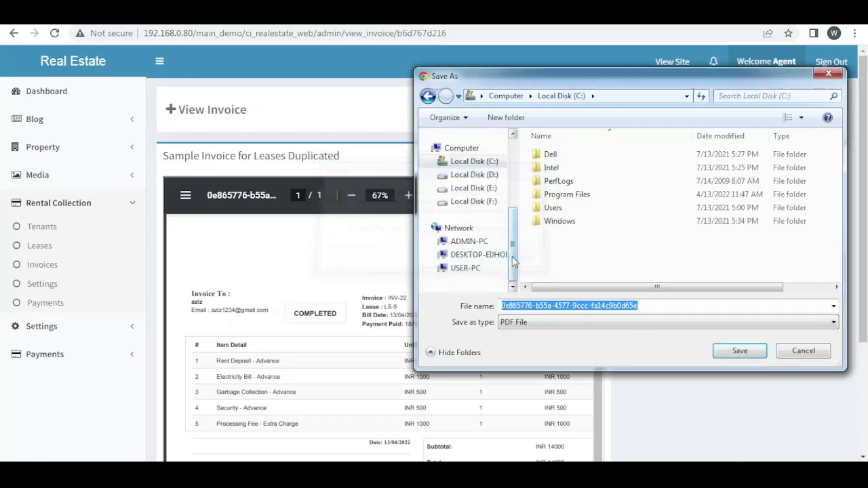
click(484, 187)
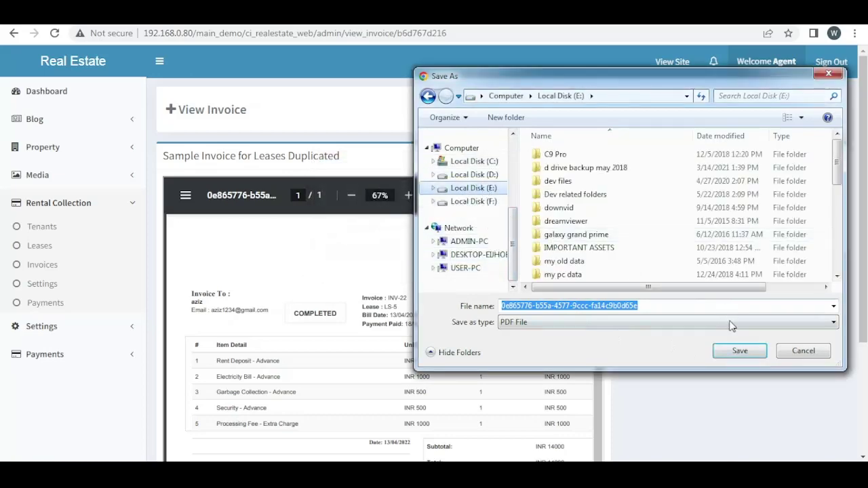
click(740, 351)
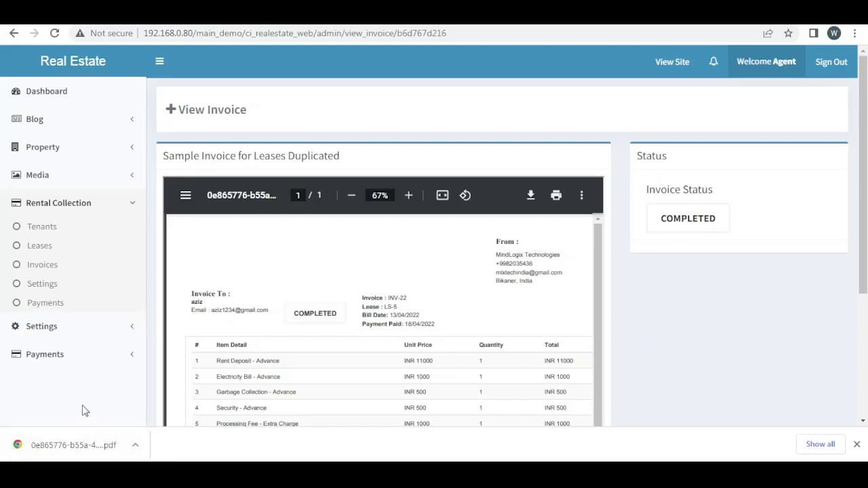
- Open the downloaded invoice PDF, look through the whole page and close it
click(78, 449)
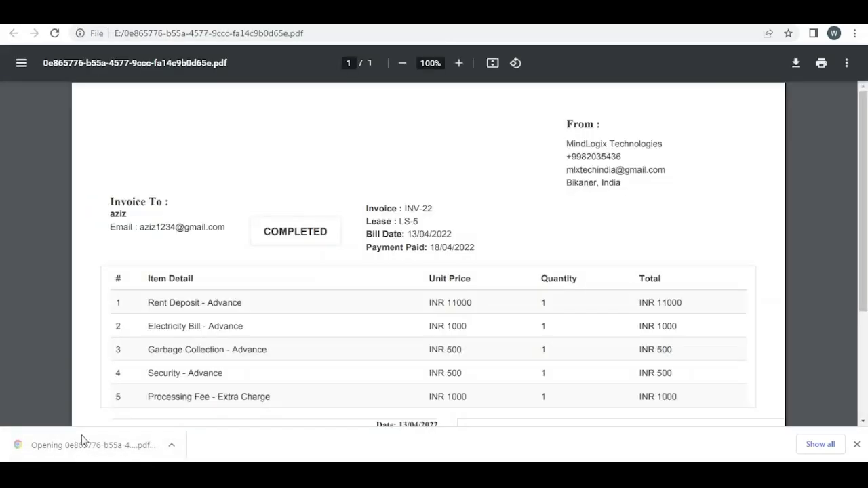
scroll(154, 328, down, 3)
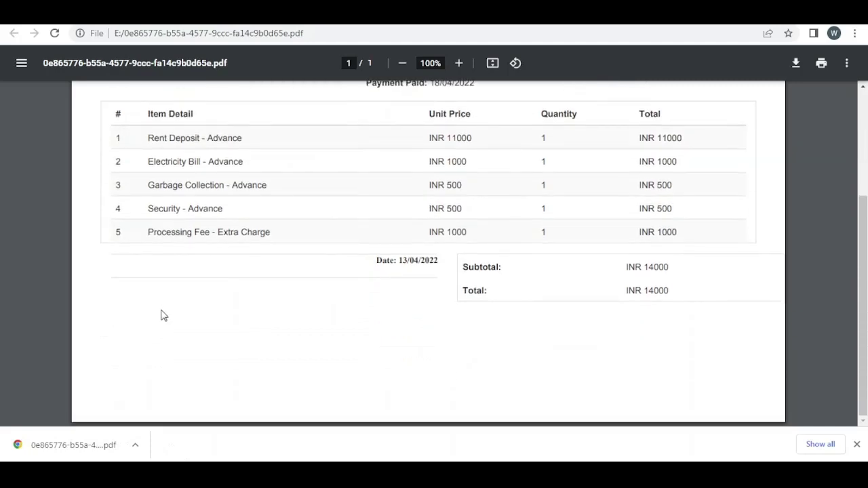
scroll(161, 315, up, 3)
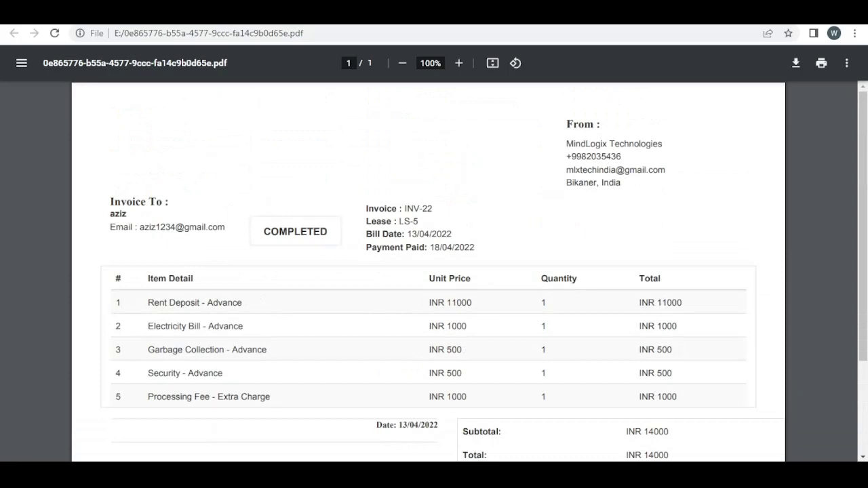
key(ctrl+w)
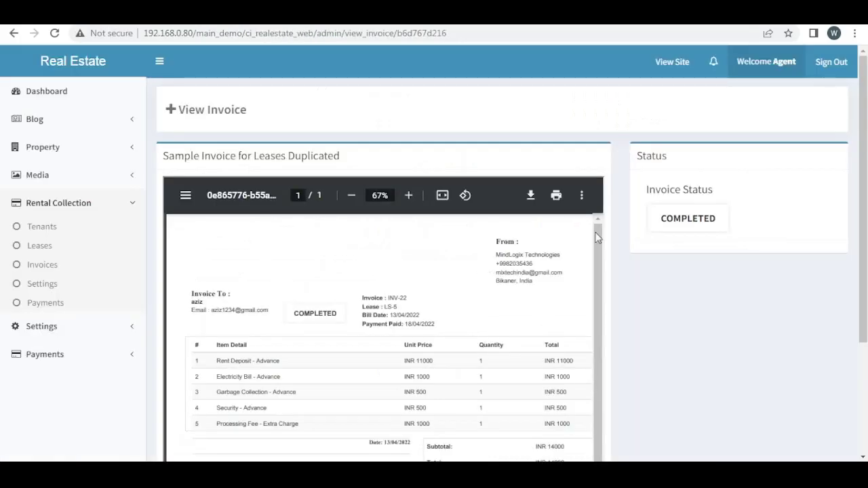
- Check the list of paid rental collection invoices again
click(48, 271)
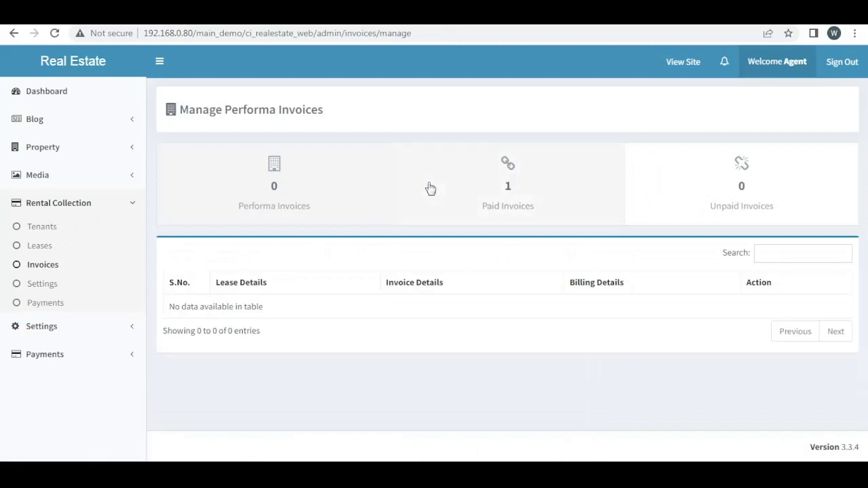
click(483, 188)
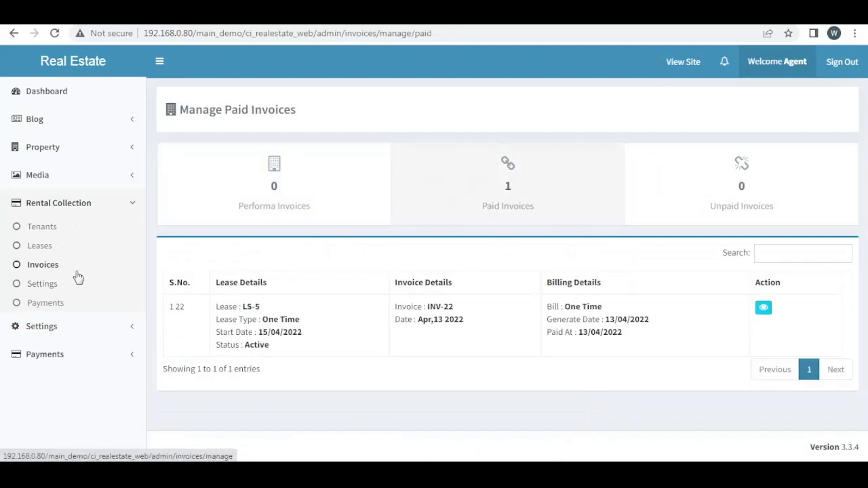
- Start another invoice setup for the active Eagle Apartments lease and include the Rent Deposit - Remaining item
click(45, 250)
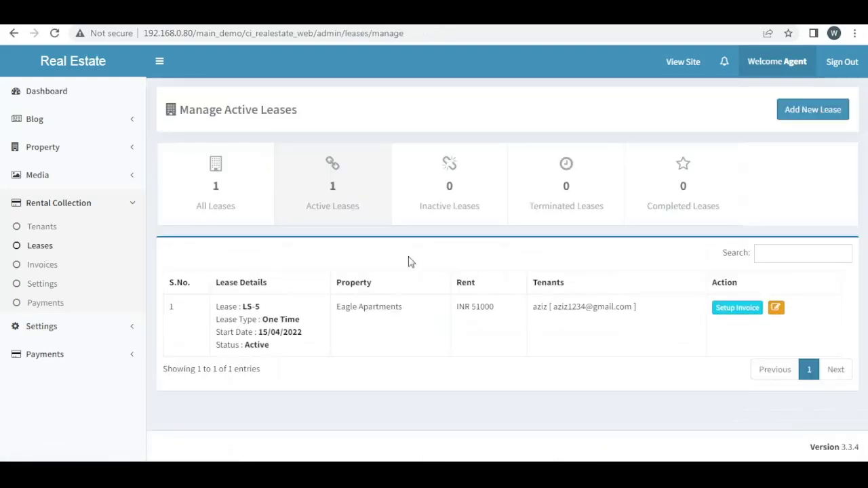
click(724, 310)
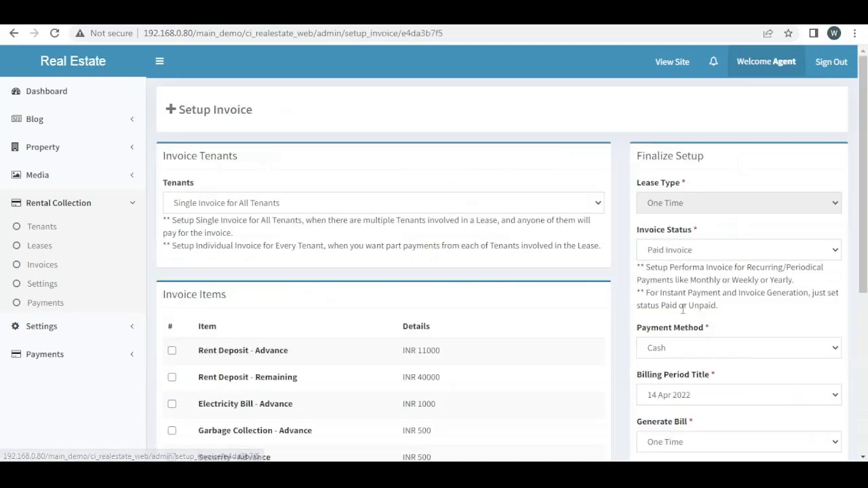
scroll(465, 306, down, 2)
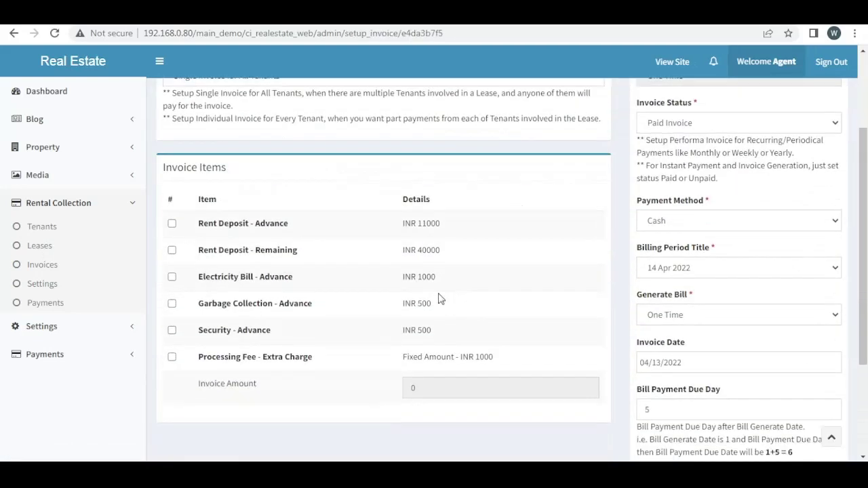
click(263, 253)
- Set the invoice status to Unpaid Invoice with one-time bill generation, submit the setup and view the unpaid invoices
click(725, 122)
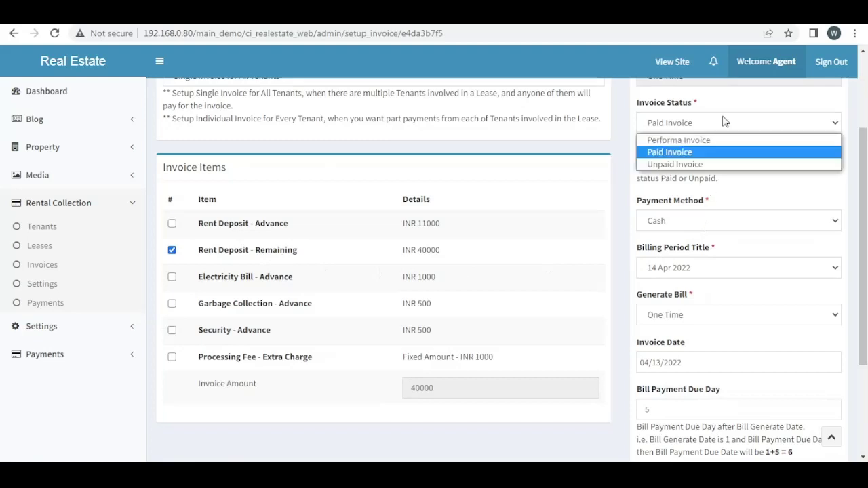
click(681, 164)
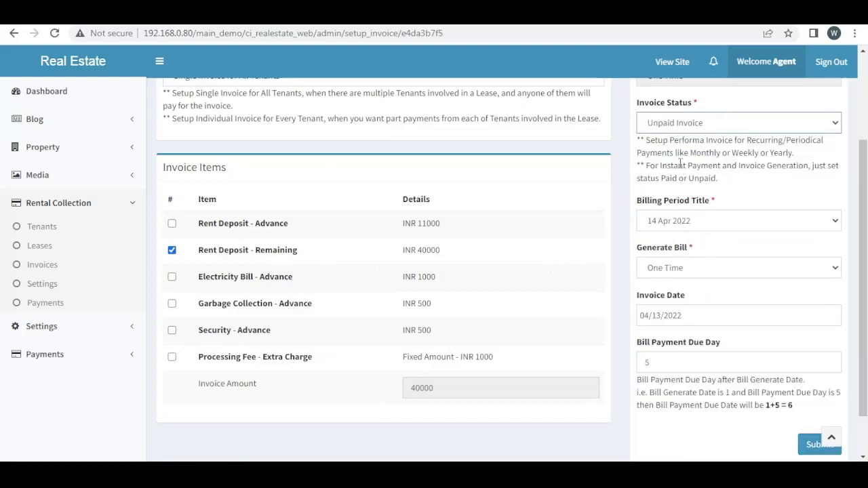
click(730, 271)
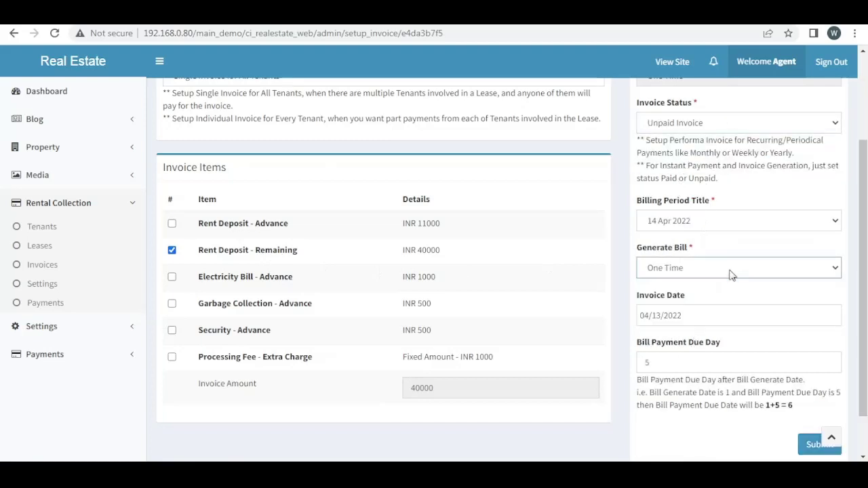
scroll(709, 326, down, 2)
click(818, 393)
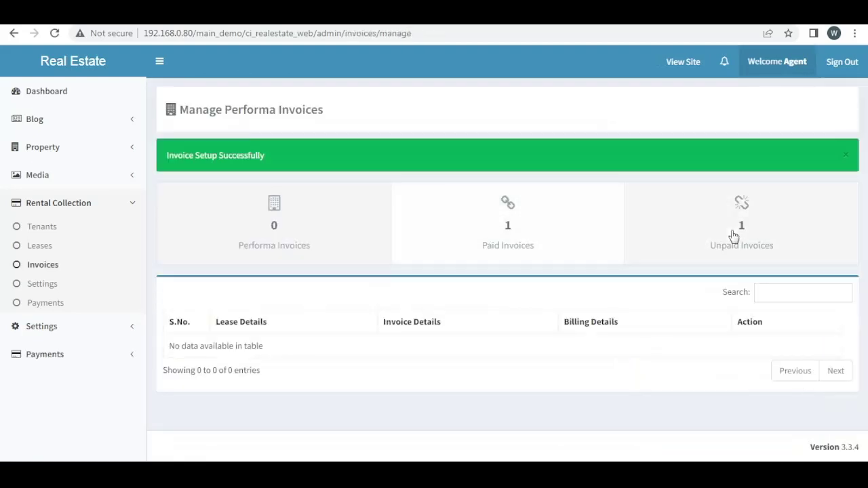
click(733, 236)
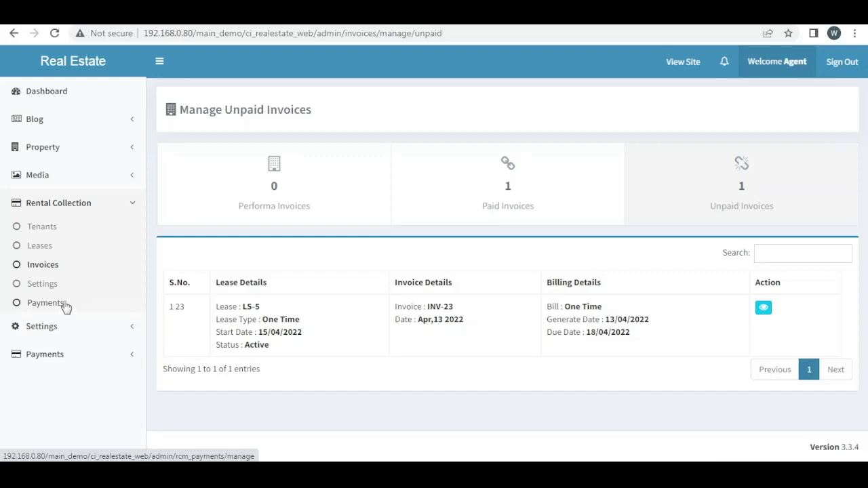
- Sign out and sign back in to the agent account with its saved username and password
click(841, 62)
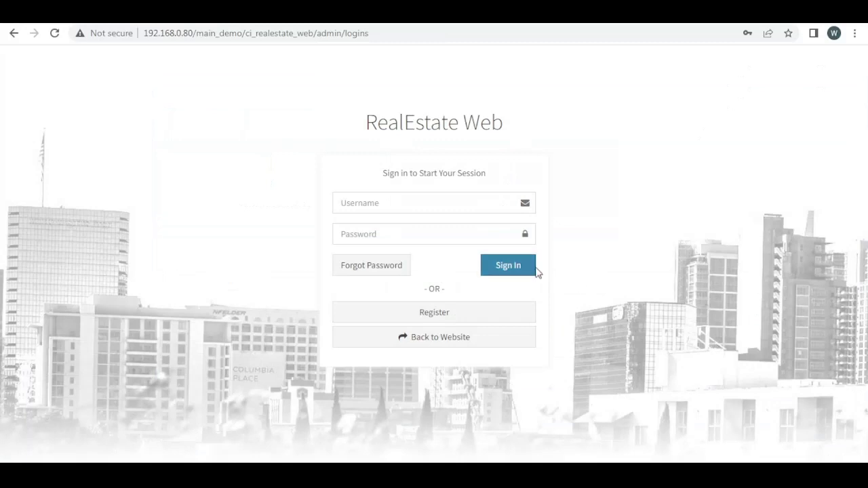
click(438, 203)
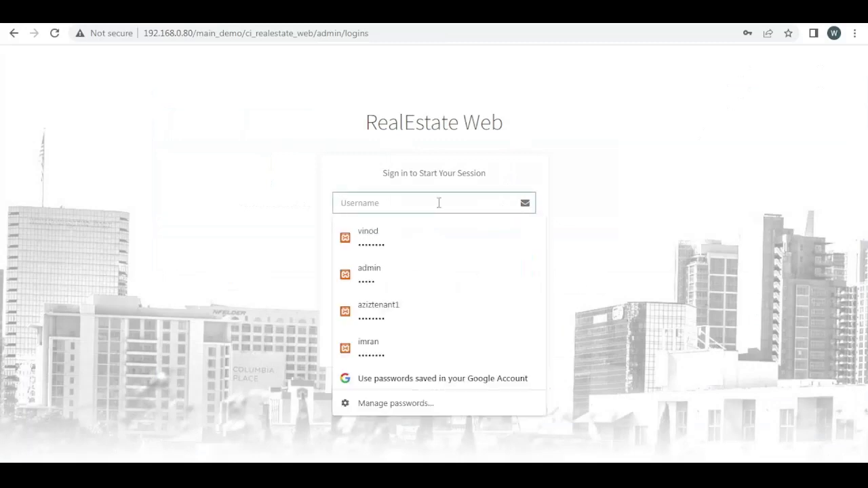
click(402, 237)
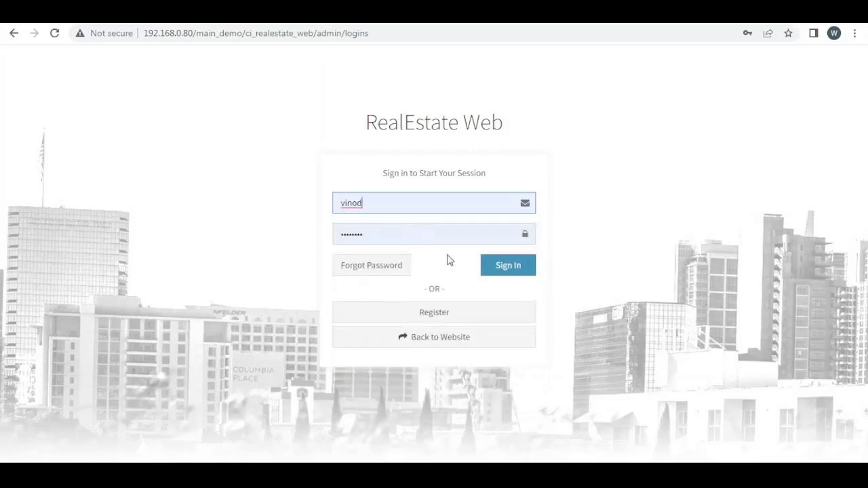
click(505, 267)
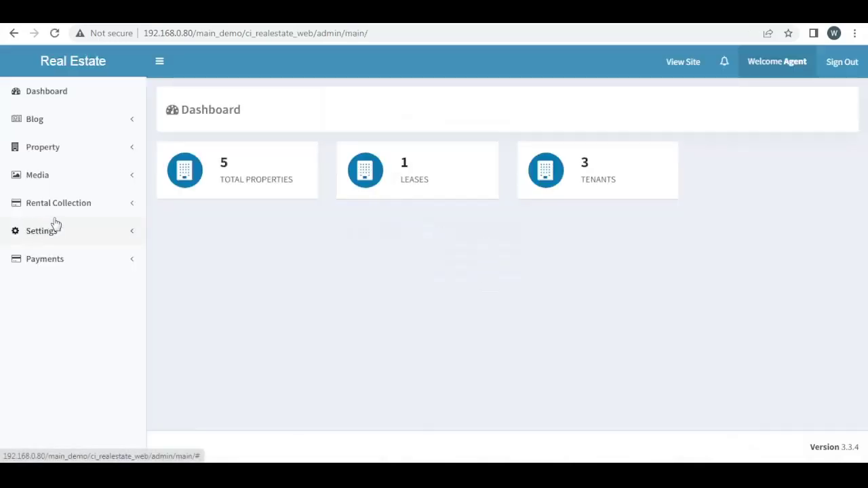
- Open the details of the pending rental collection payment for the active one-time lease to update it
click(71, 205)
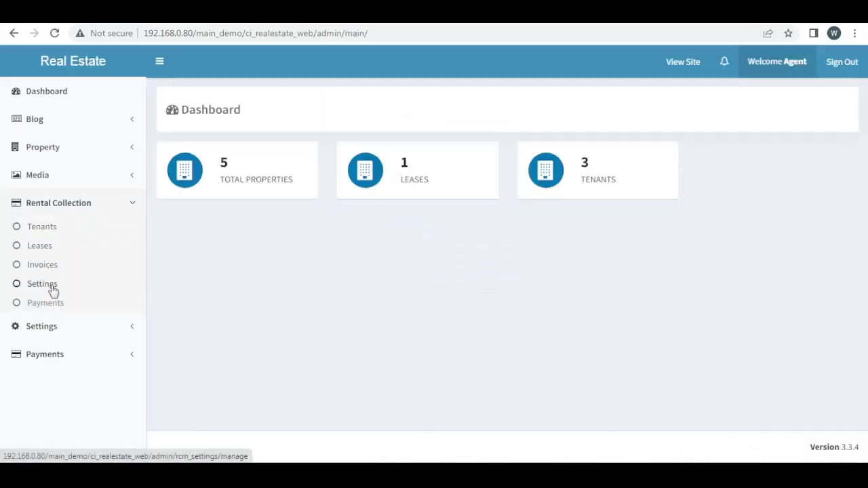
click(59, 309)
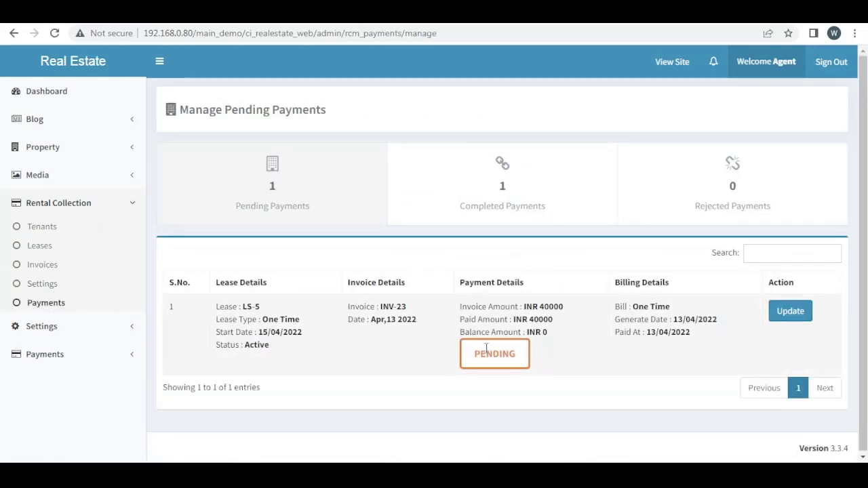
click(784, 316)
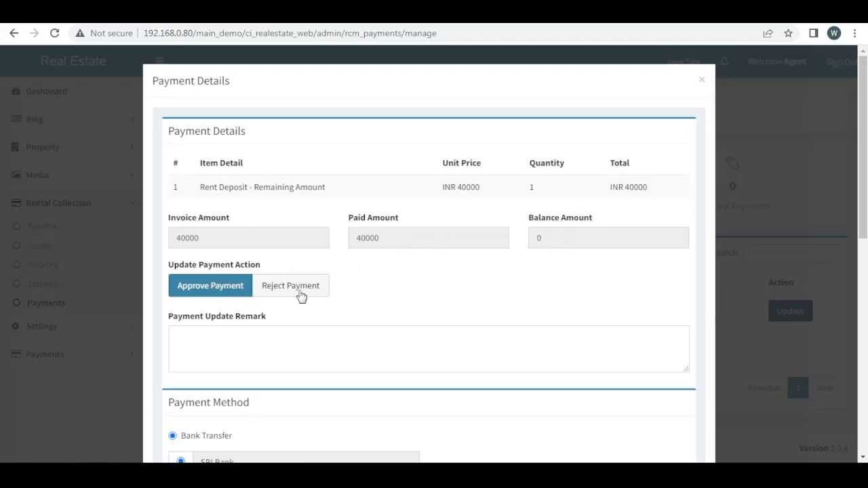
- Review the pending payment's bank transfer method, transaction date, transaction ID and other details submitted by the tenant
scroll(292, 295, down, 3)
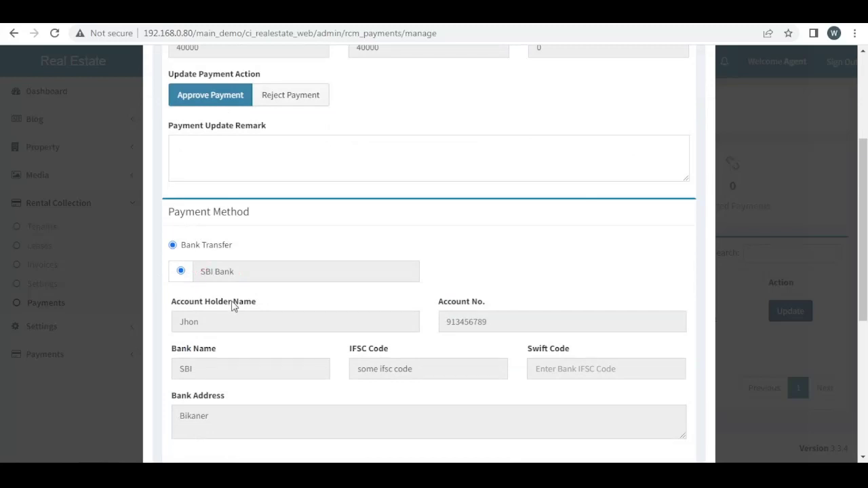
scroll(210, 308, down, 2)
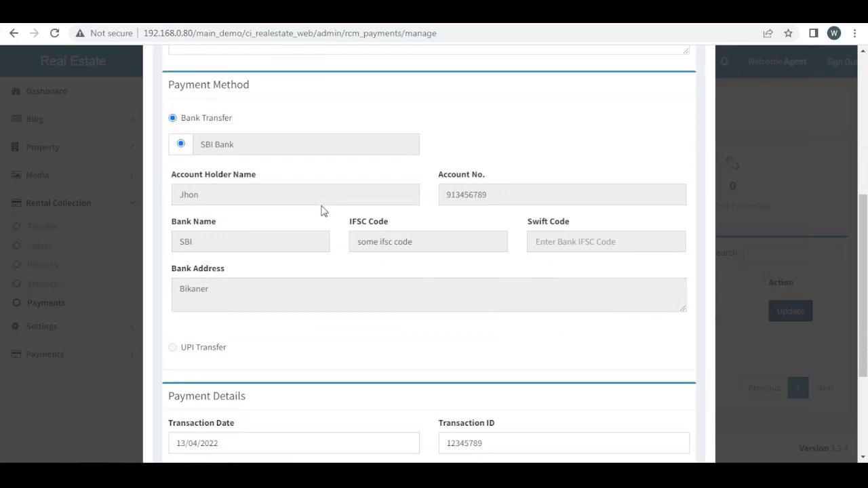
scroll(318, 208, down, 1)
scroll(314, 207, down, 2)
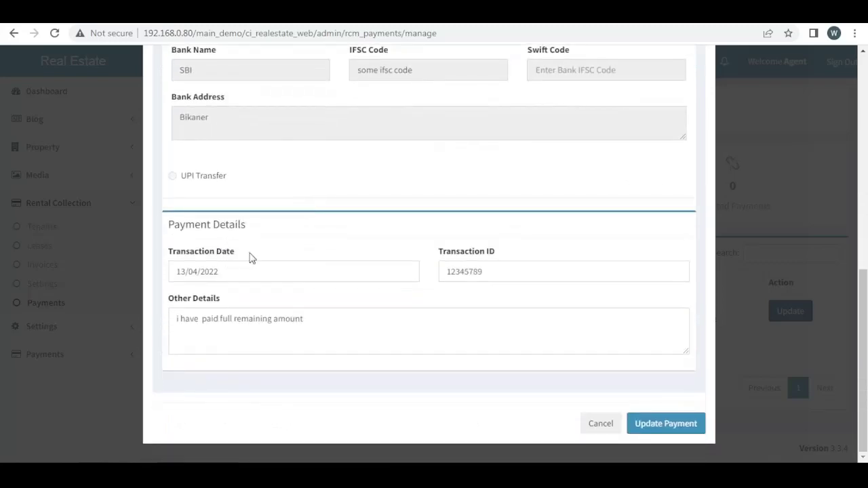
click(235, 269)
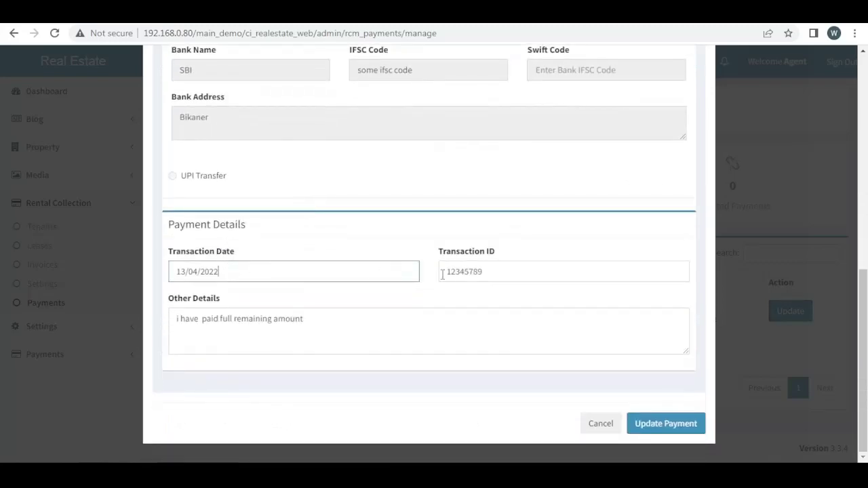
click(523, 276)
drag(370, 320, 201, 332)
scroll(410, 319, up, 7)
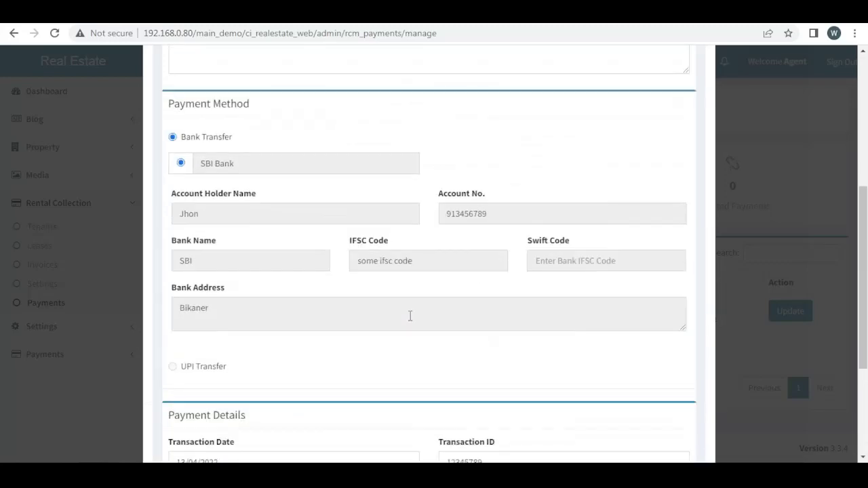
scroll(409, 315, down, 3)
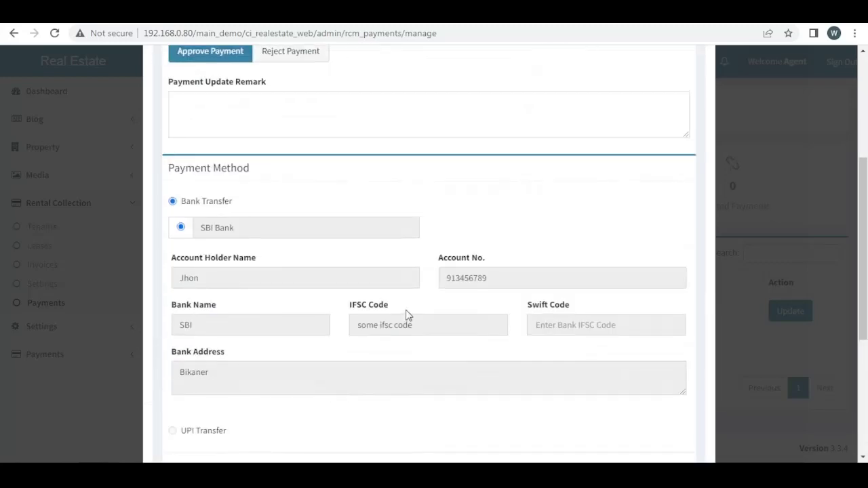
scroll(407, 315, up, 3)
scroll(407, 310, up, 1)
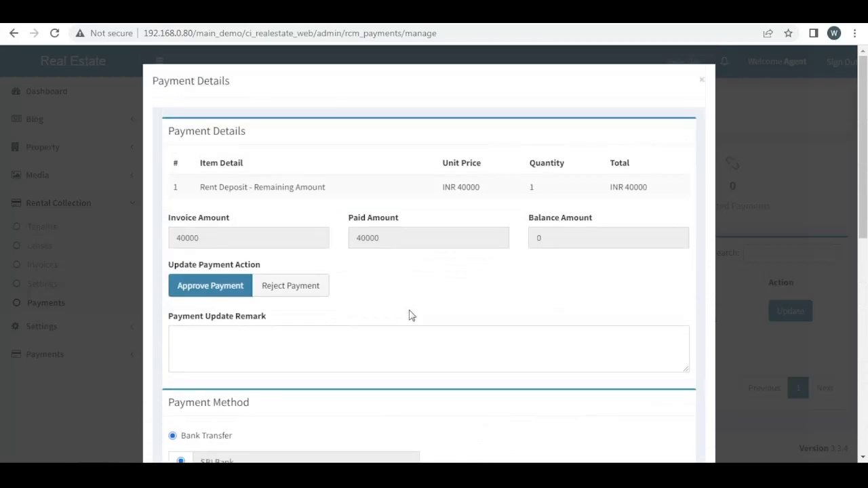
- Approve the pending payment with the remark "thanks for the payment." and view the completed payments
click(274, 350)
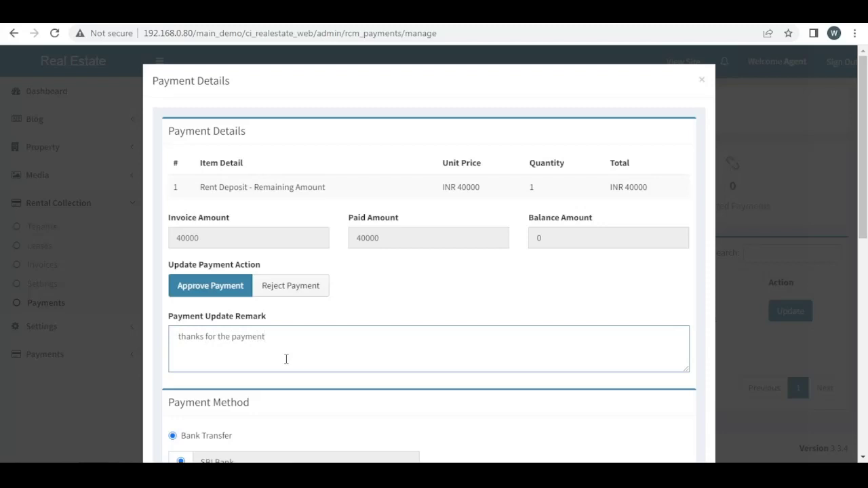
scroll(332, 339, down, 7)
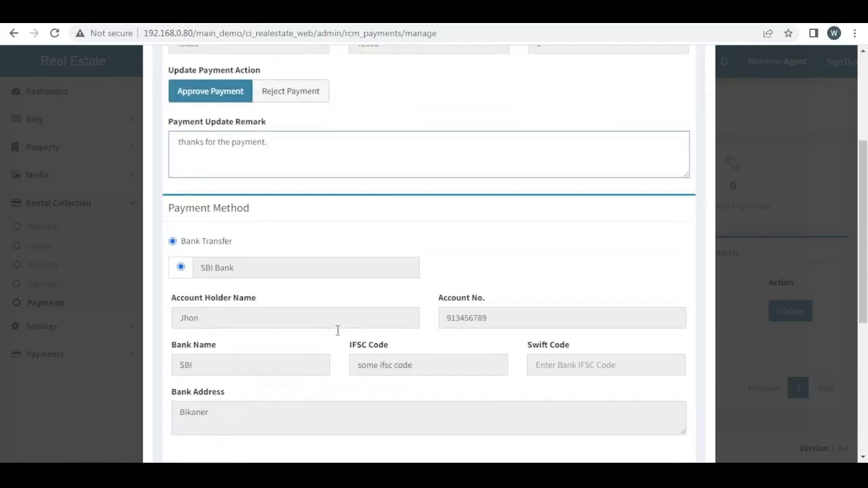
click(661, 426)
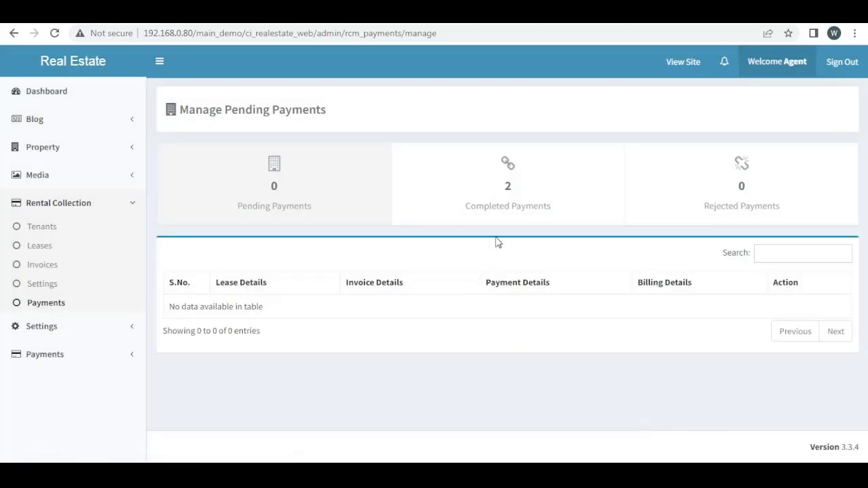
click(527, 206)
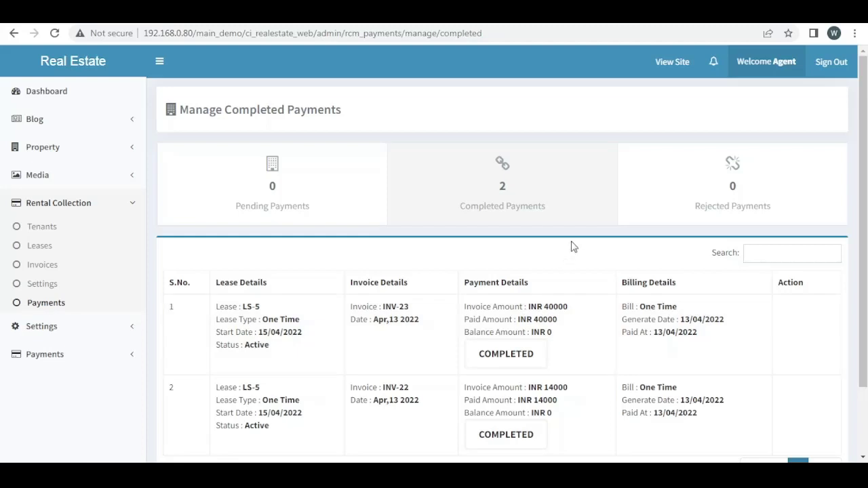
- Sign out of the agent account and sign in to the tenant account with its saved username and password
click(840, 75)
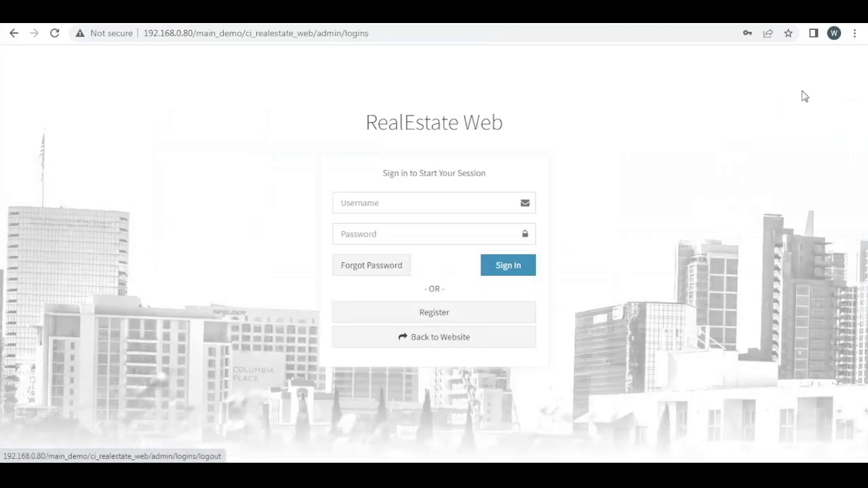
click(380, 203)
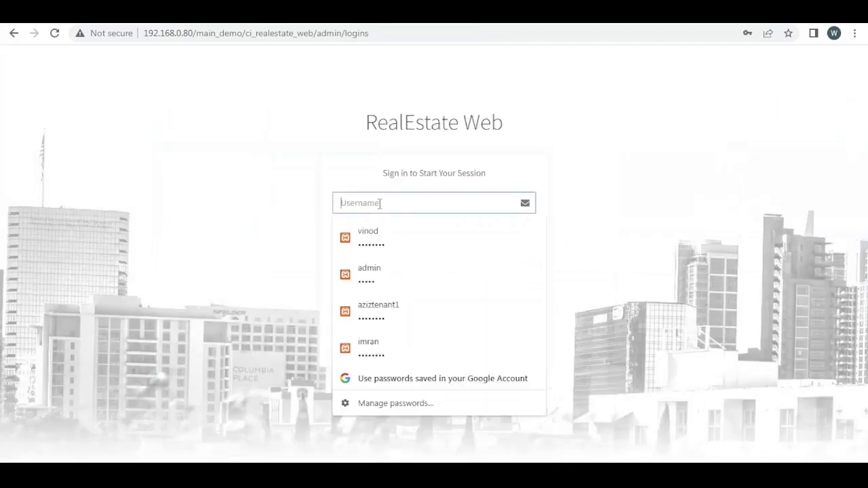
text(aziz)
key(Down)
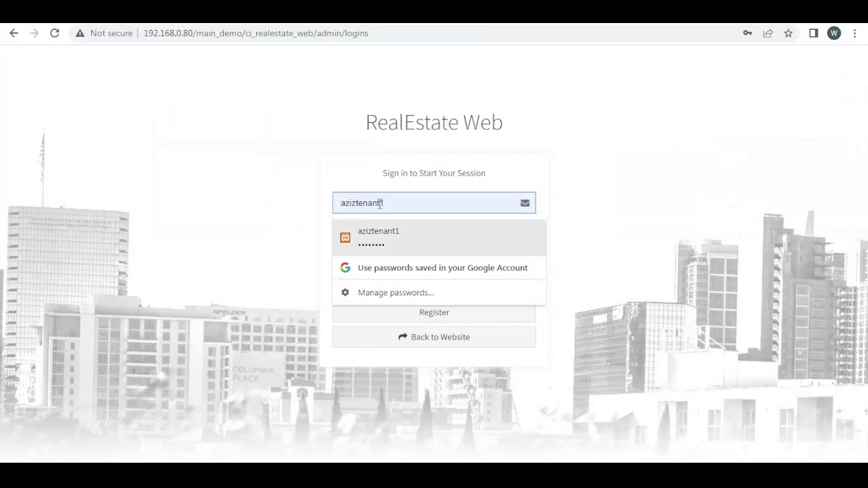
click(373, 237)
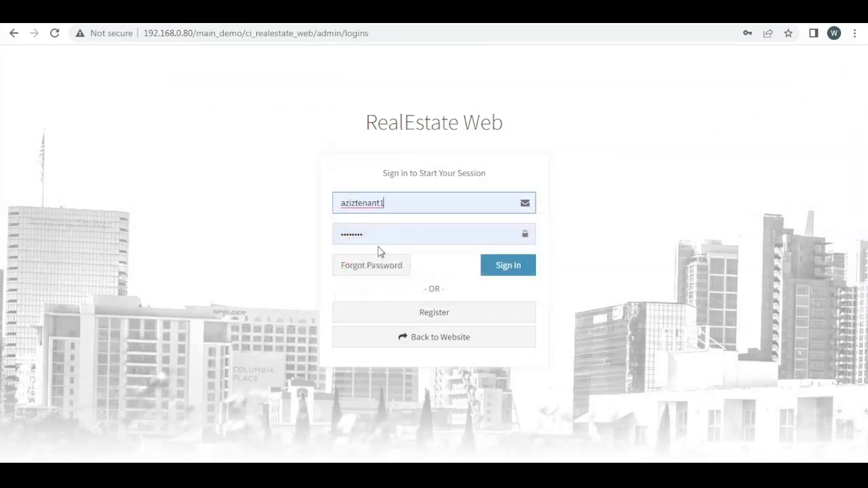
click(500, 265)
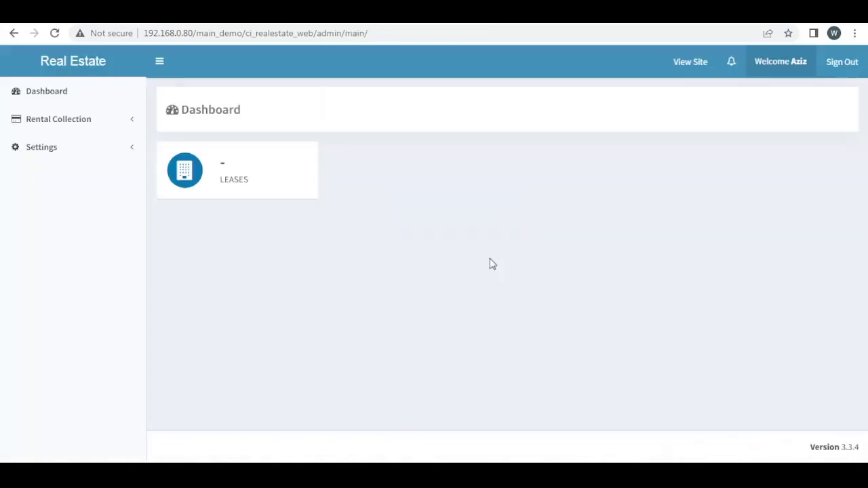
- Check the tenant's list of completed rental collection payments
click(67, 120)
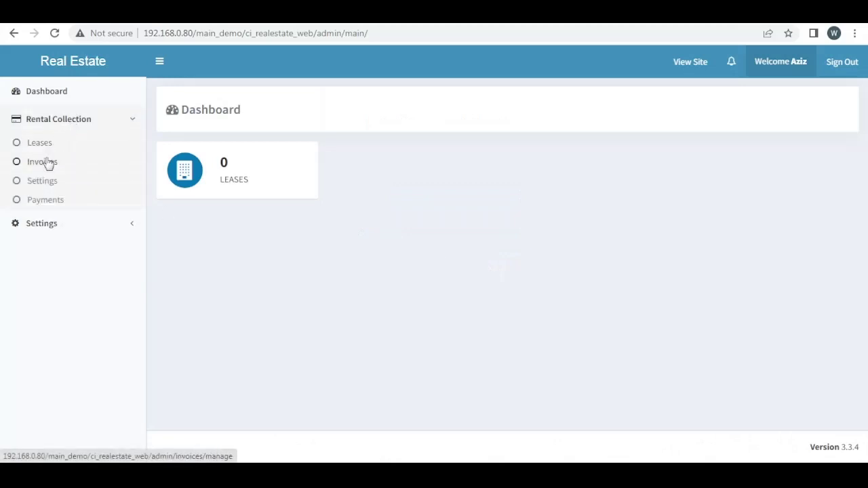
click(48, 201)
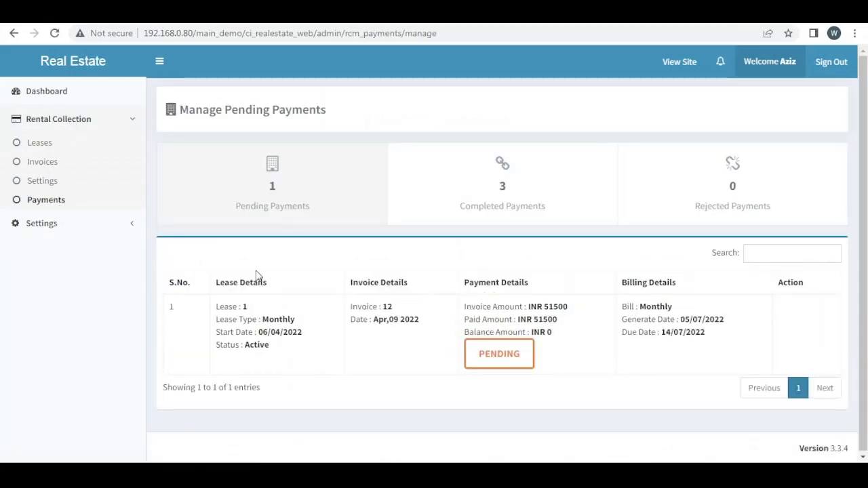
click(532, 193)
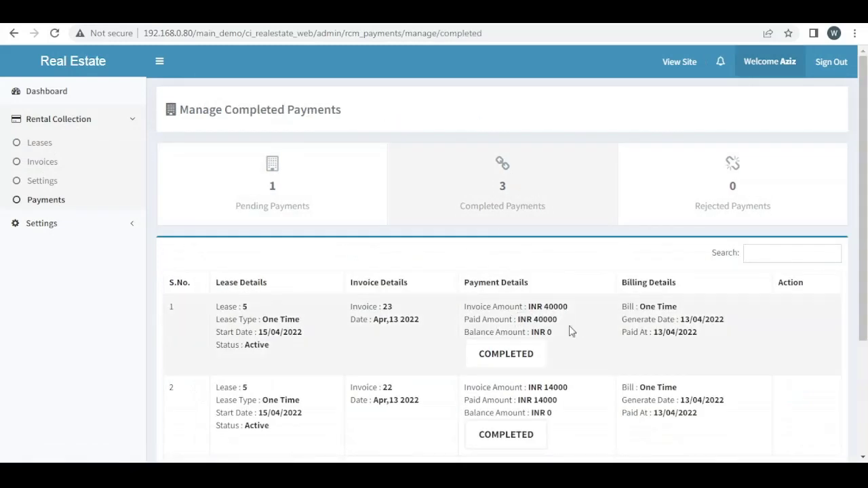
scroll(468, 278, down, 2)
scroll(477, 256, up, 2)
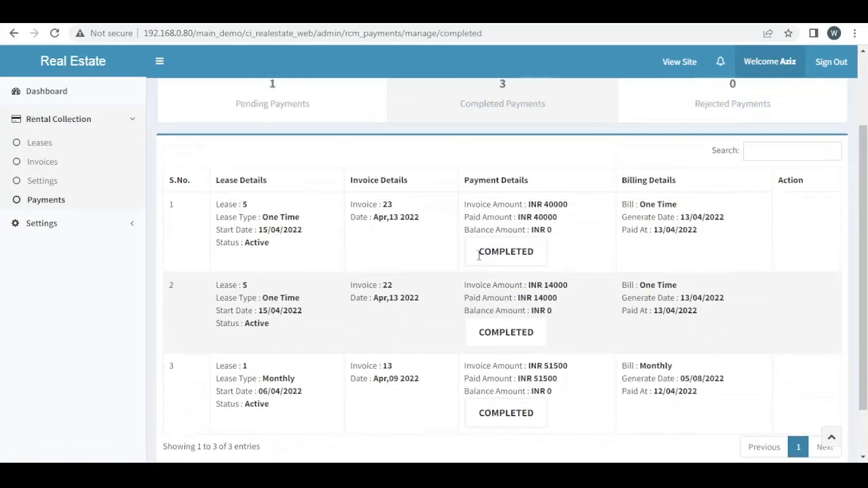